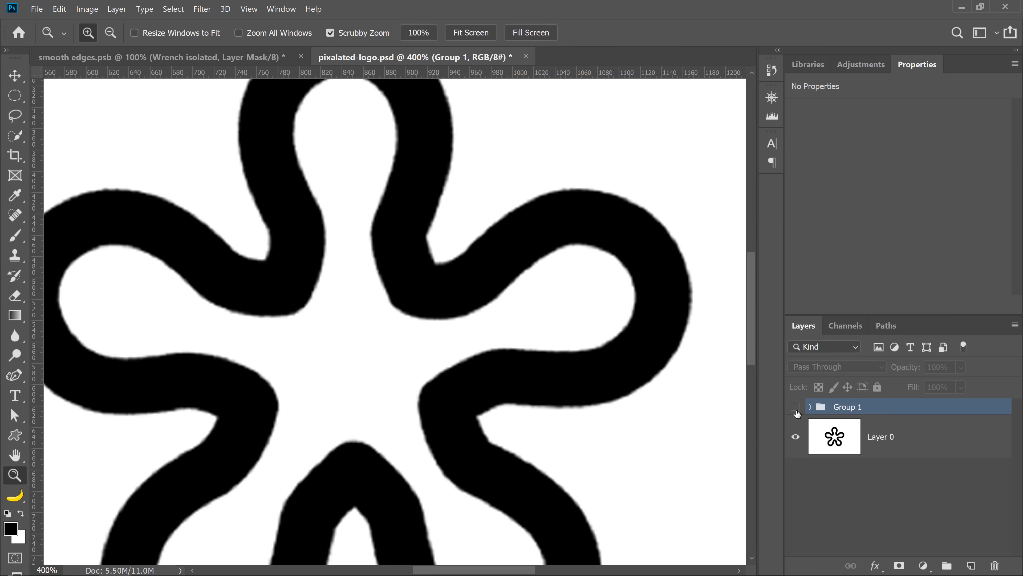
Show Group 1 over the pixelated logo to compare the edges, and fit the whole image in view.
click(796, 407)
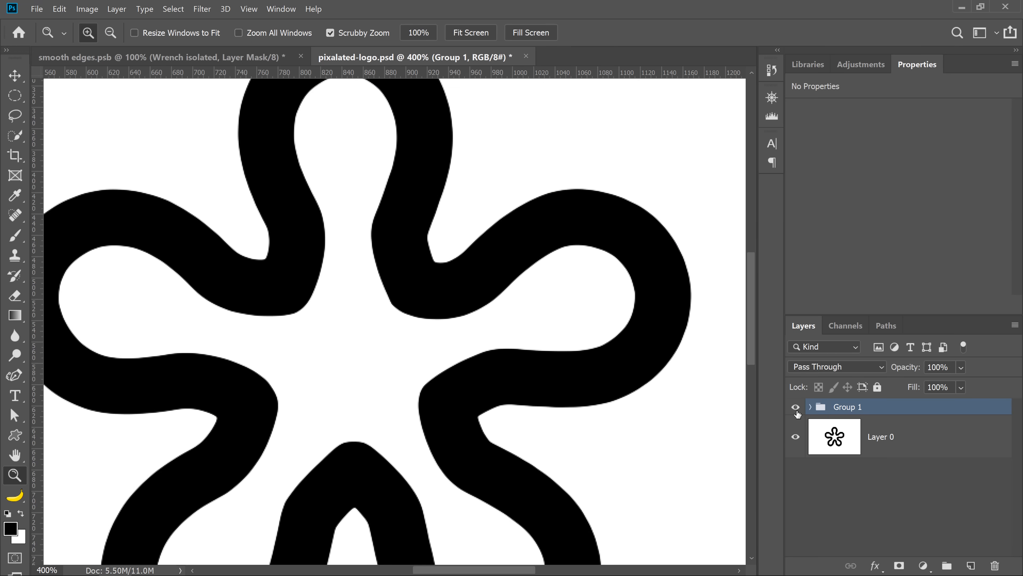
key(ctrl+0)
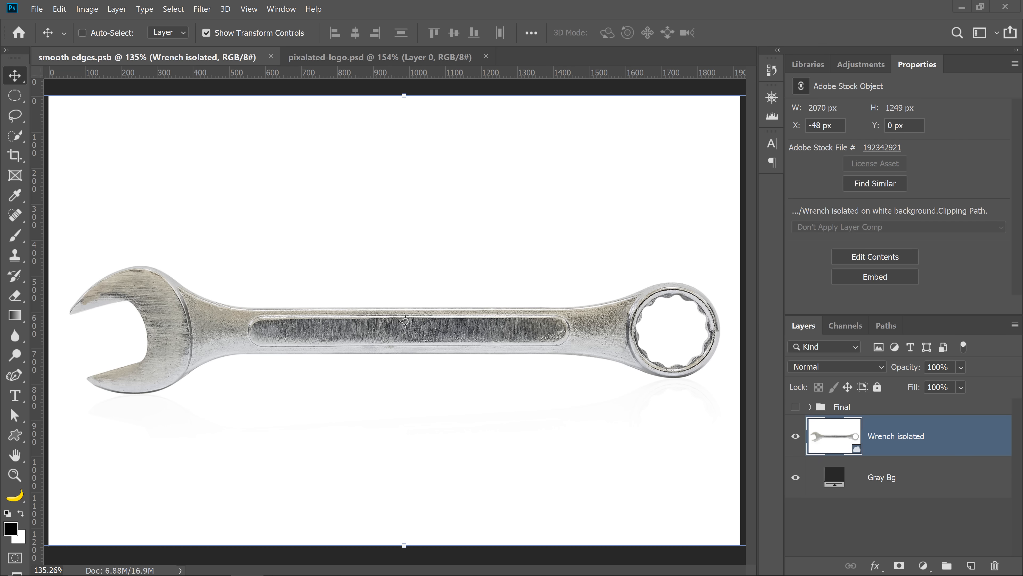
Hide the Wrench isolated layer to check the Gray Bg layer beneath it, and restore and select the wrench layer.
click(797, 438)
click(875, 479)
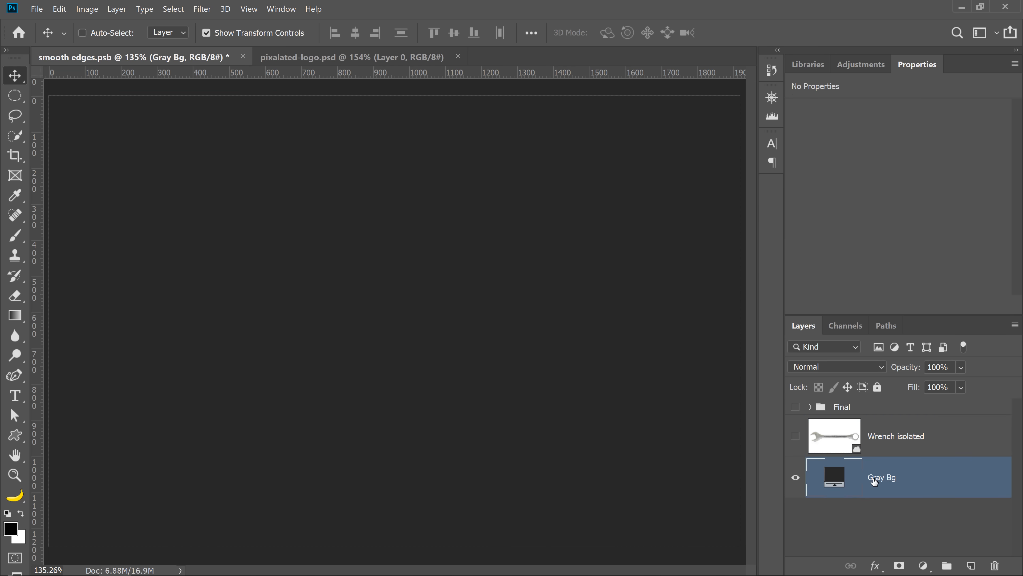
click(795, 437)
click(902, 439)
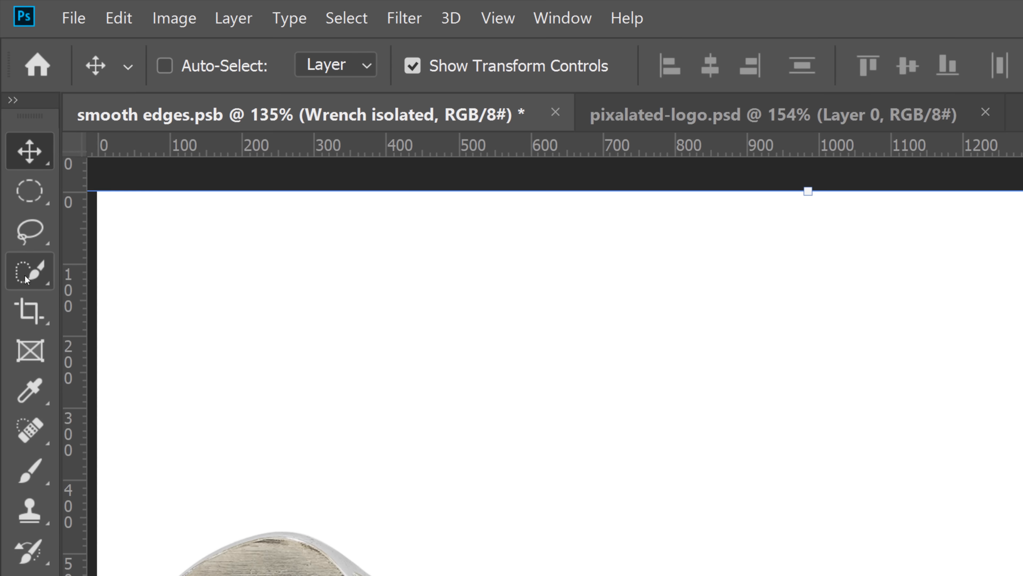
Try a Quick Selection along the wrench, preview it in Select and Mask, and cancel the preview.
click(12, 137)
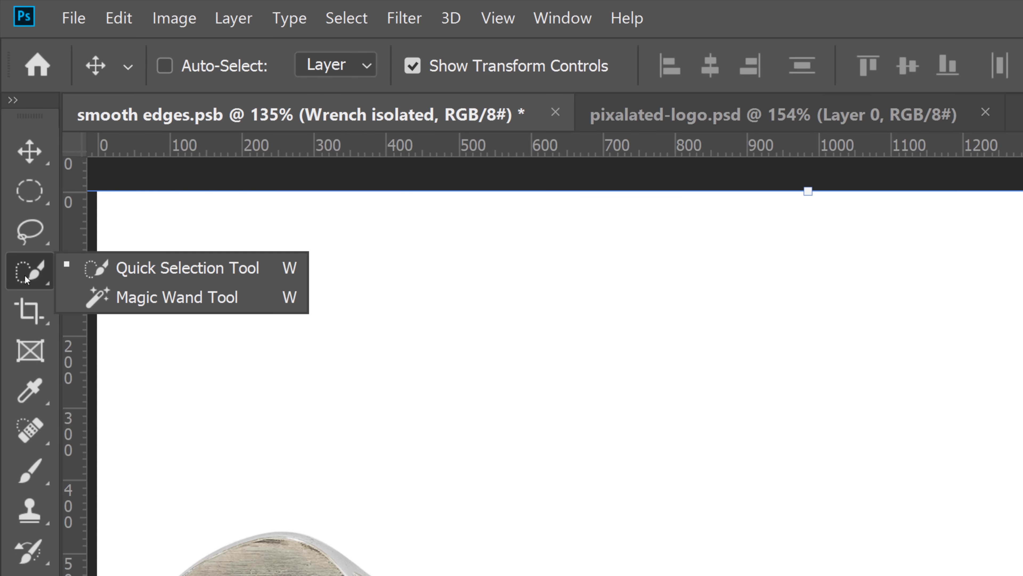
click(147, 273)
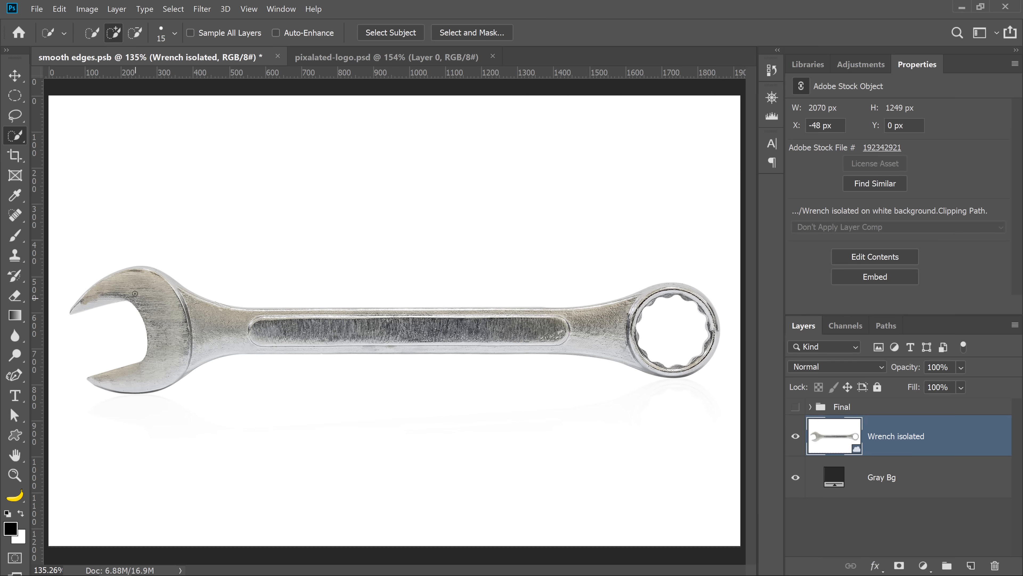
mouse_move(164, 295)
mouse_down()
mouse_move(199, 320)
mouse_move(243, 327)
mouse_move(612, 324)
mouse_up()
click(487, 33)
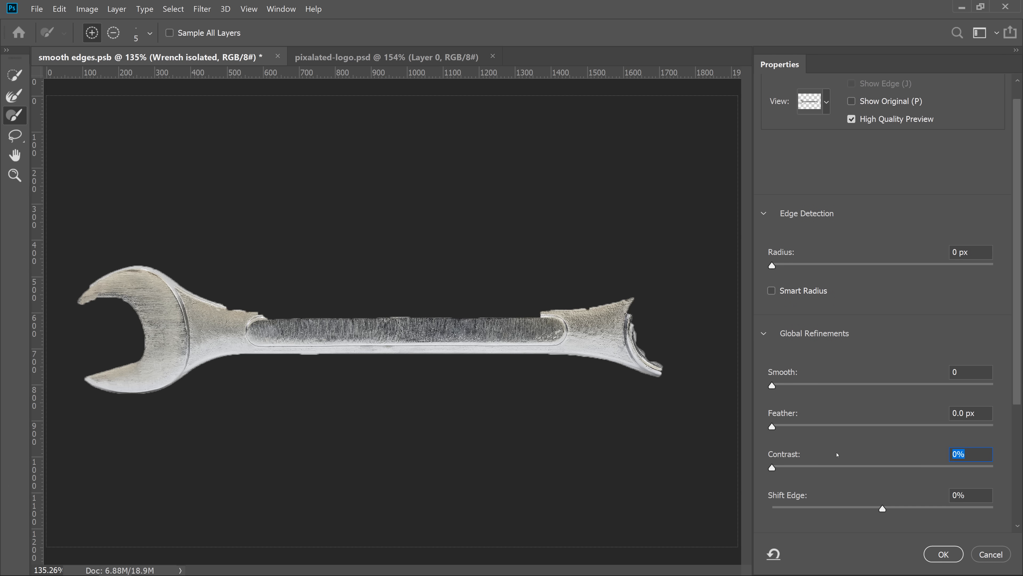
click(983, 555)
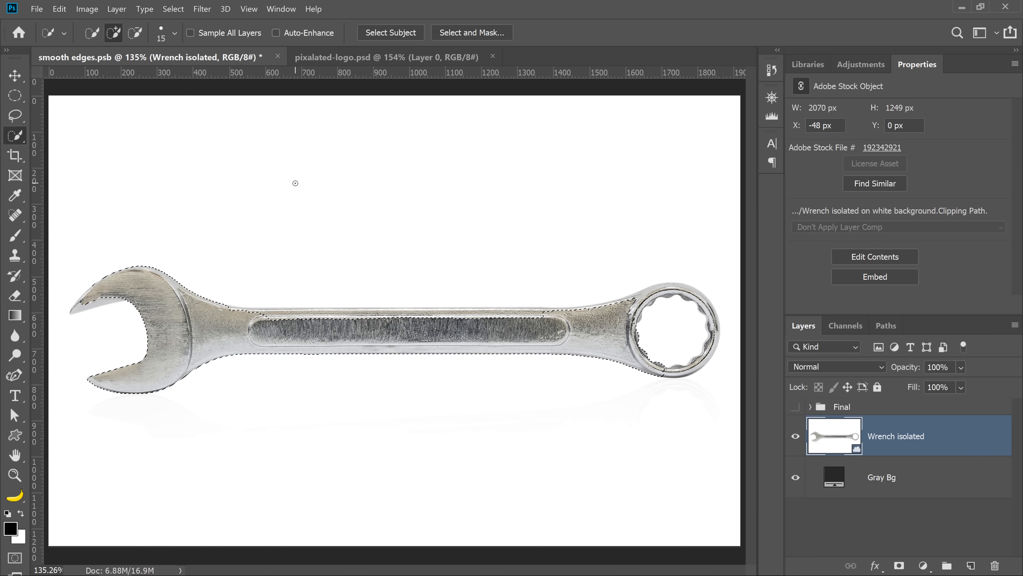
Open the legacy Refine Edge dialog for the wrench selection, cancel it and deselect.
click(173, 9)
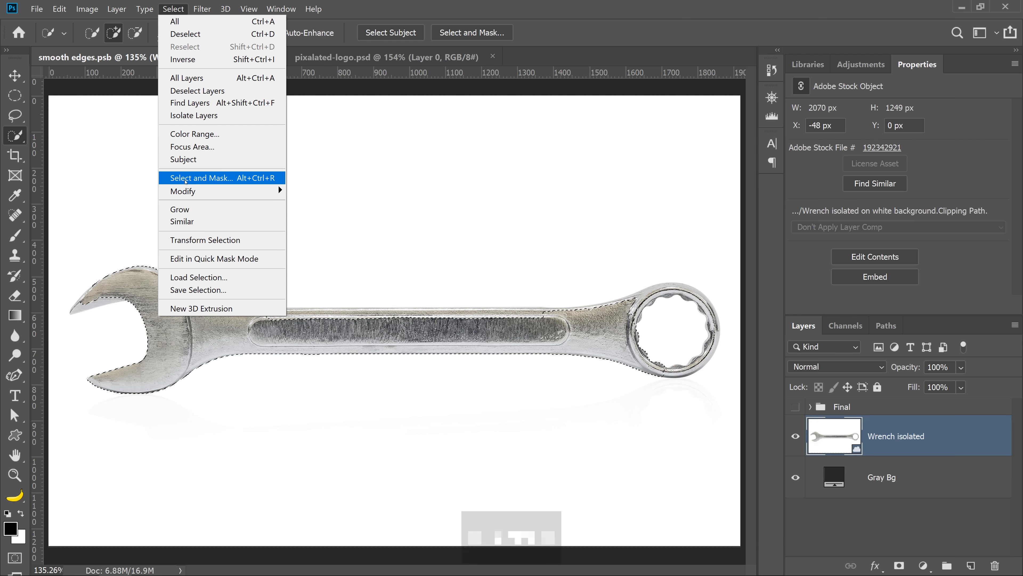
shift+click(185, 181)
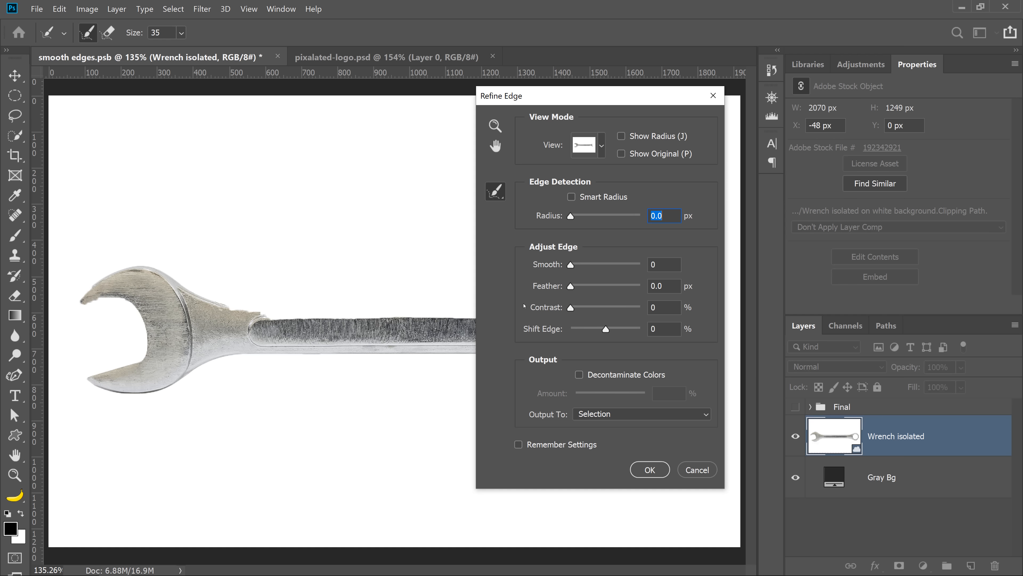
click(696, 470)
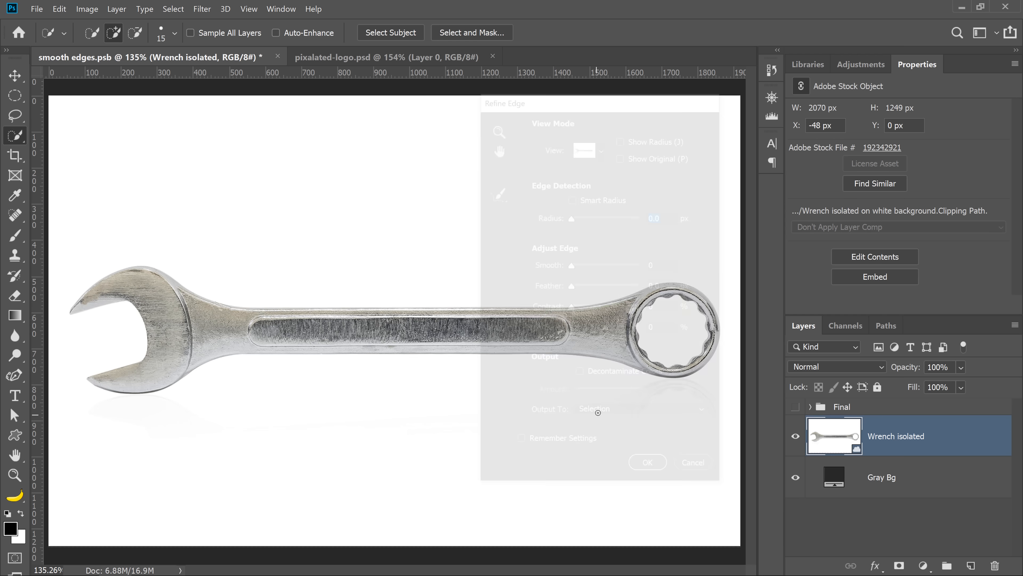
key(ctrl+d)
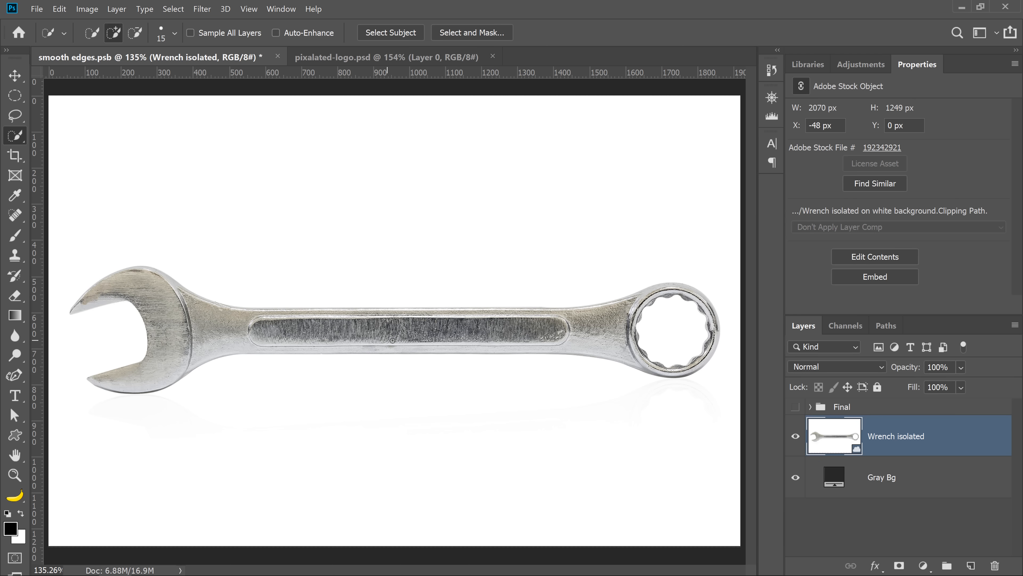
Open the Wrench isolated layer in Select and Mask and set the view to Onion Skin with 84% transparency.
click(796, 436)
click(796, 436)
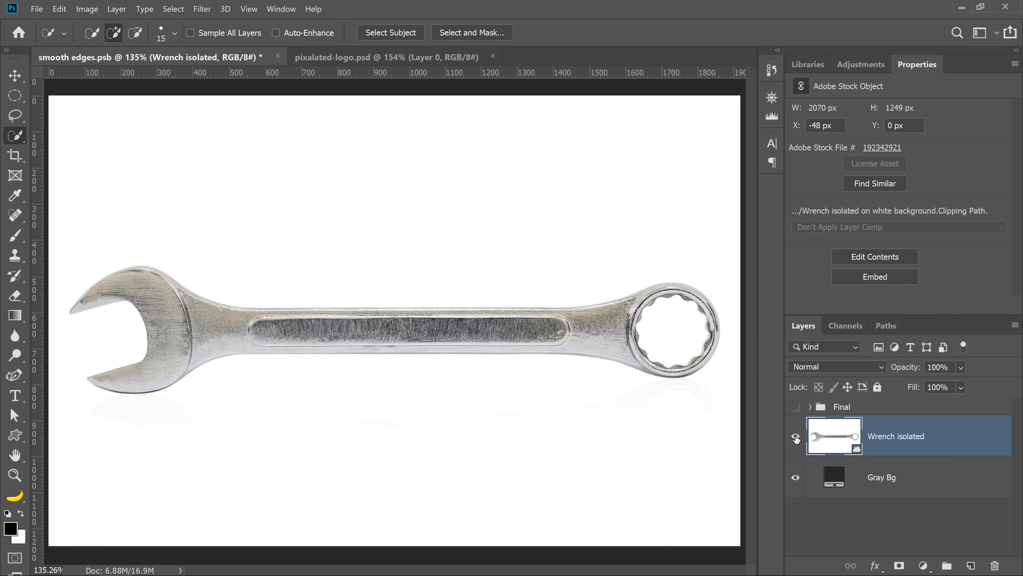
click(448, 35)
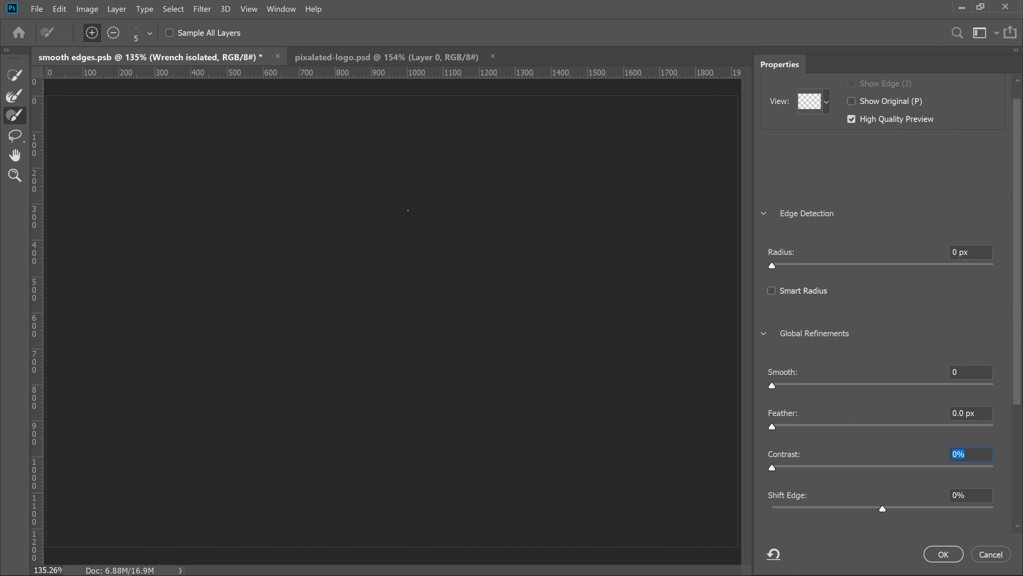
click(827, 106)
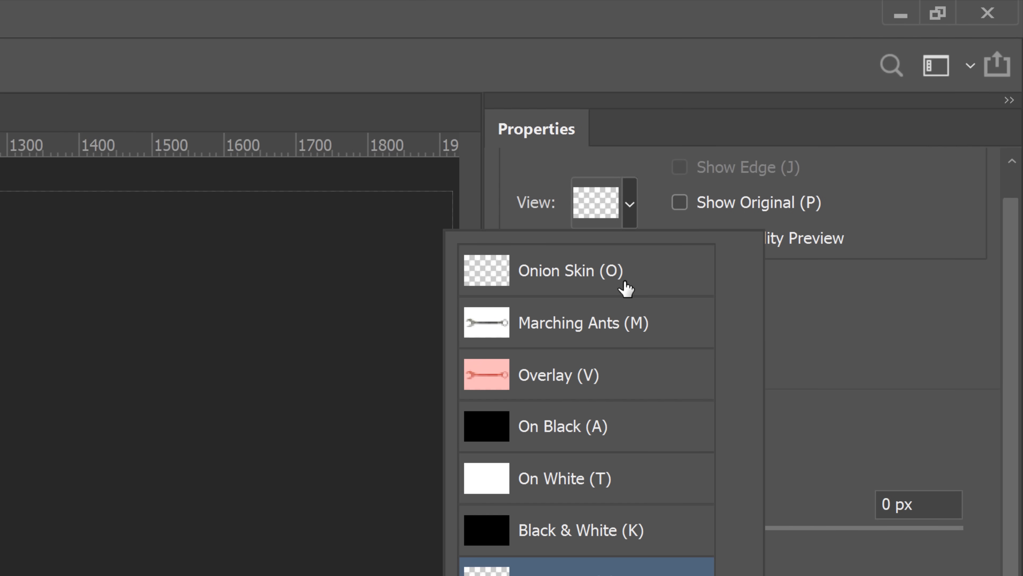
click(863, 264)
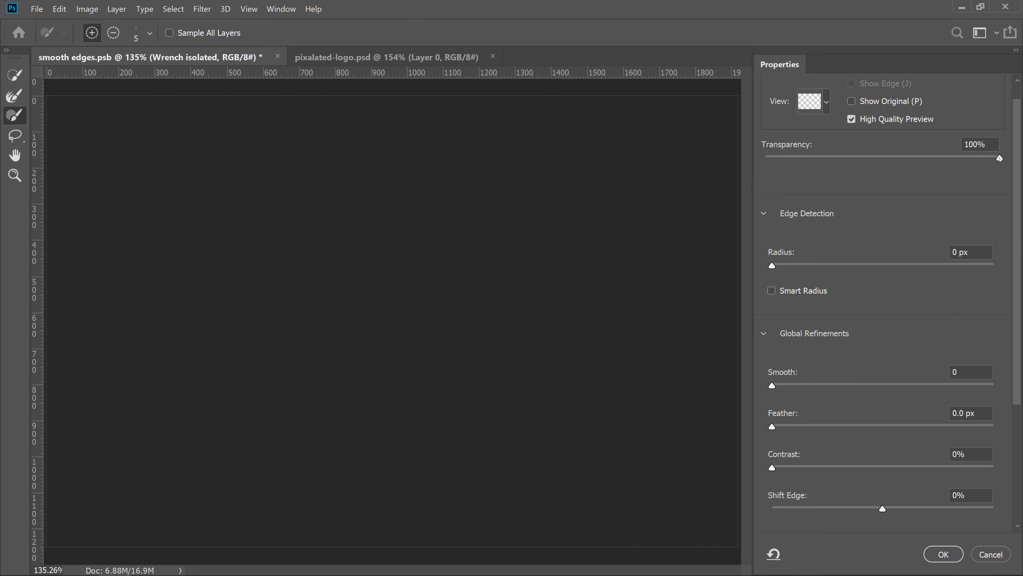
mouse_move(999, 158)
mouse_down()
mouse_move(929, 157)
mouse_move(1000, 157)
mouse_up()
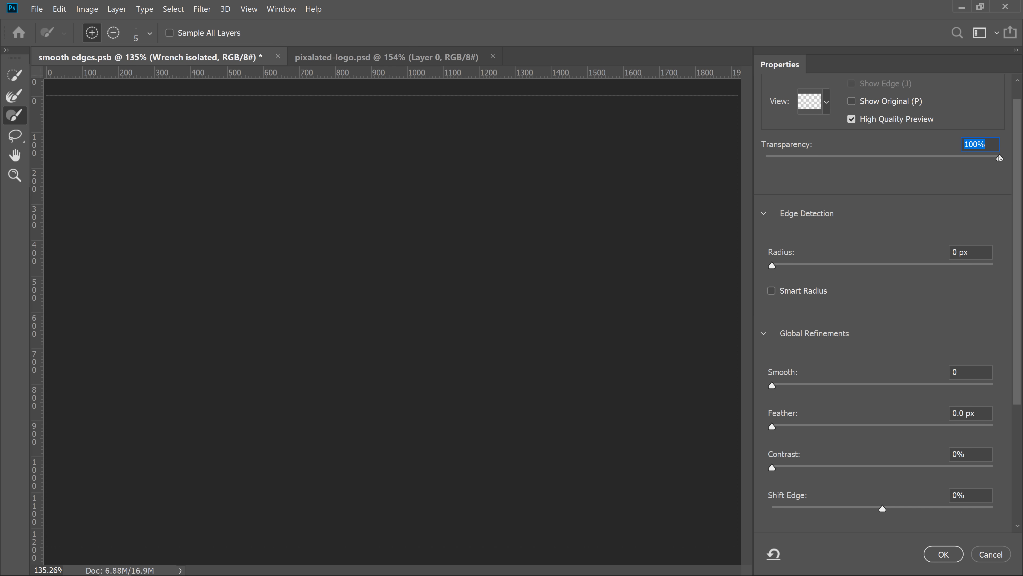
drag(999, 158, 963, 162)
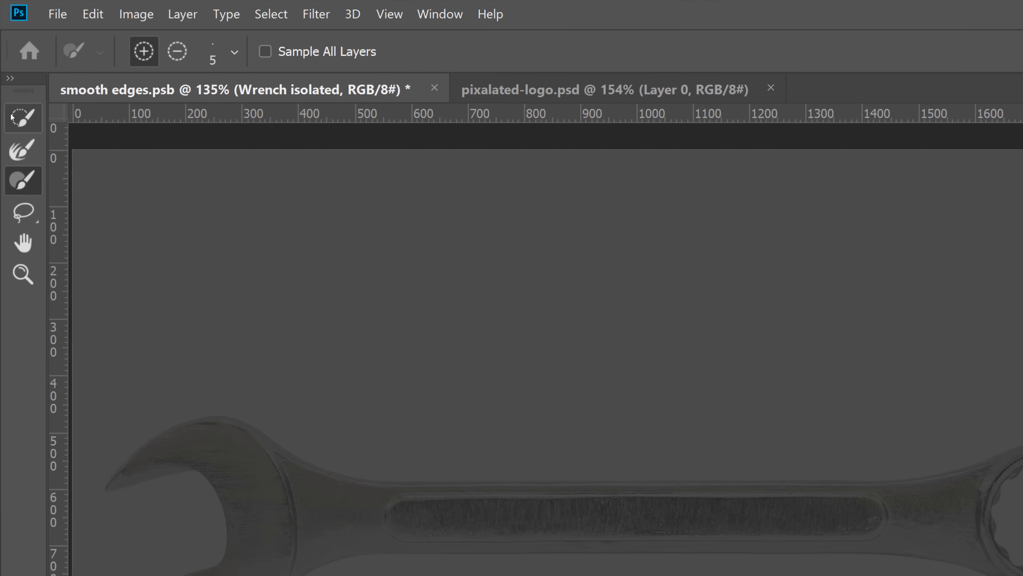
Paint a Quick Selection over the wrench's open end, and replace it with an automatic Select Subject selection.
click(13, 76)
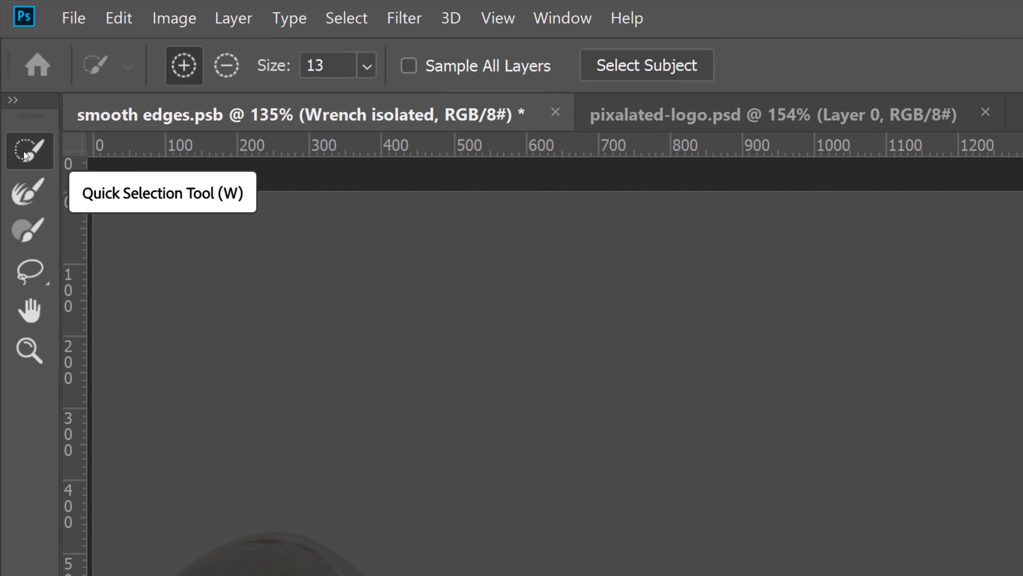
key(alt+ctrl+r)
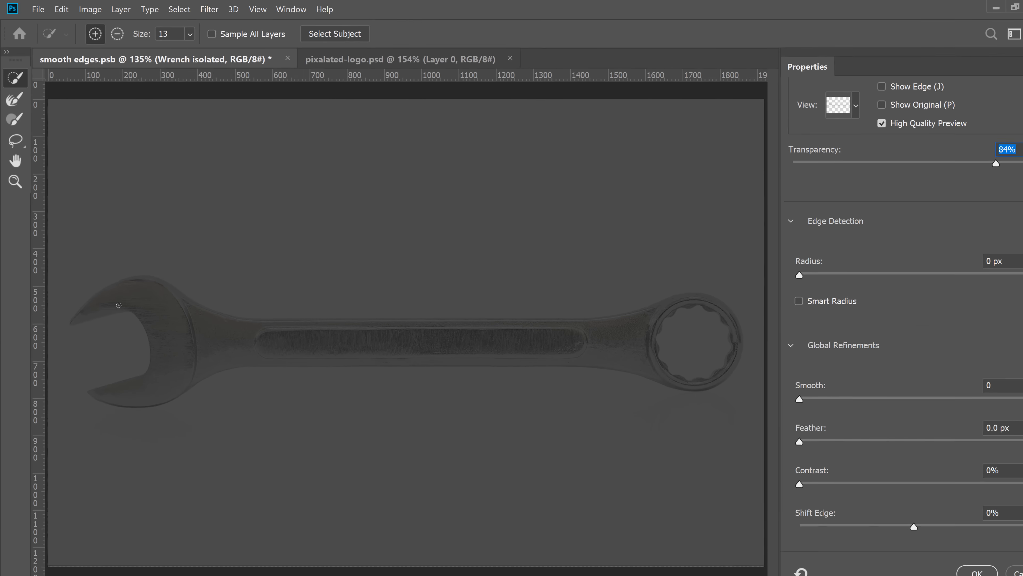
mouse_move(87, 296)
mouse_down()
mouse_move(153, 296)
mouse_move(201, 327)
mouse_move(302, 334)
mouse_up()
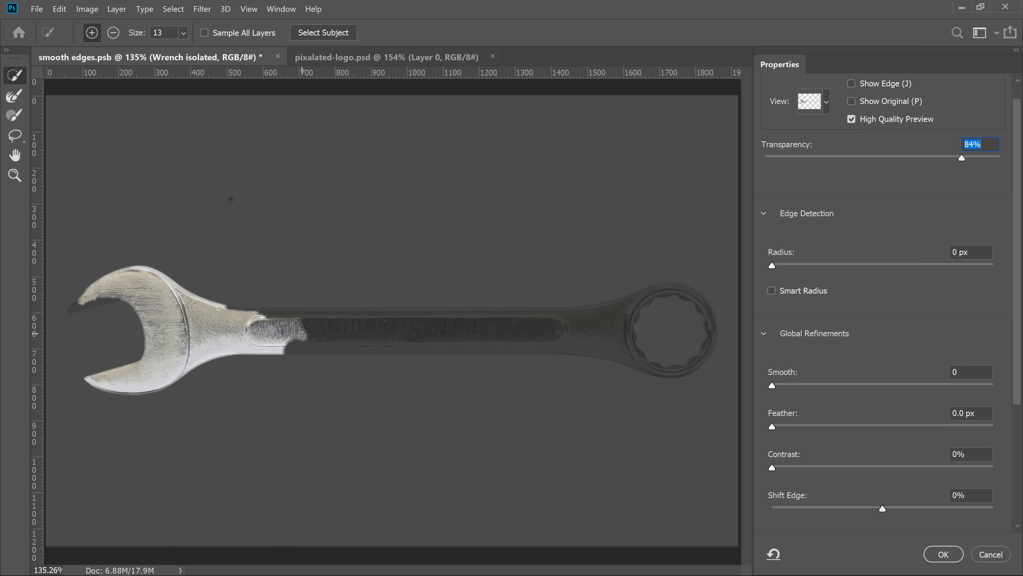
click(323, 34)
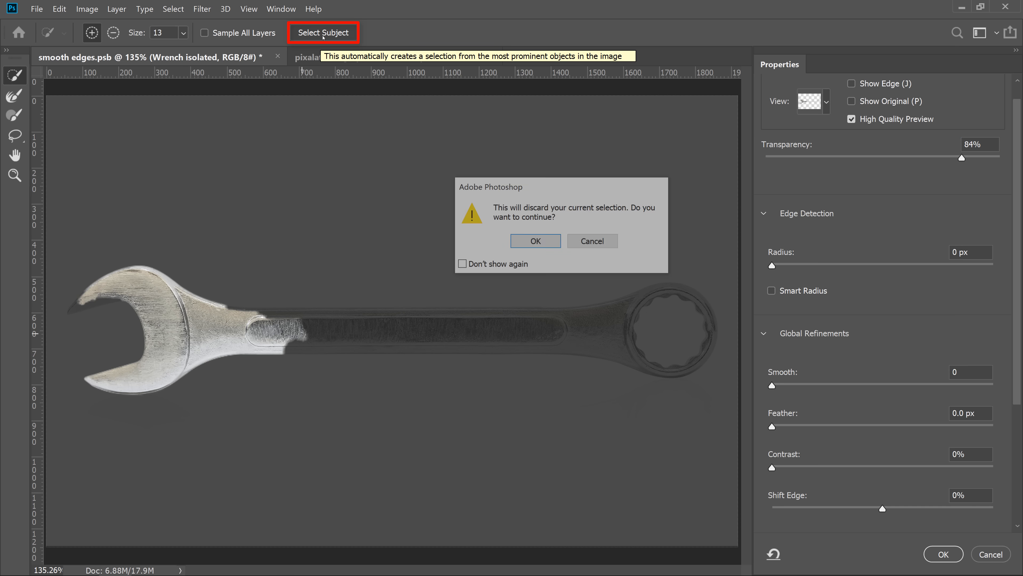
click(535, 243)
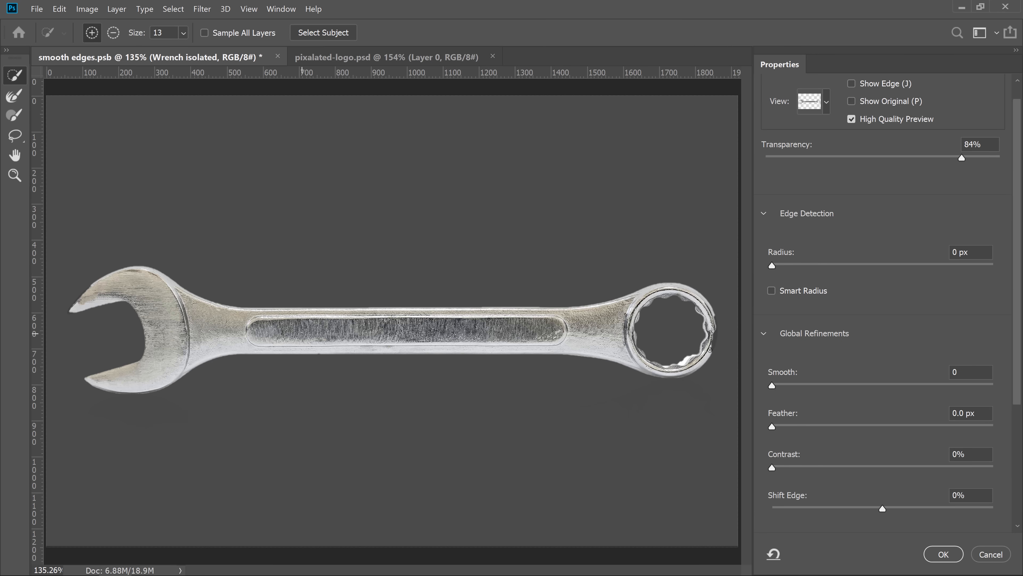
Add the missing outer edge of the wrench's ring end to the selection and subtract the excess inside its hole.
drag(710, 349, 713, 317)
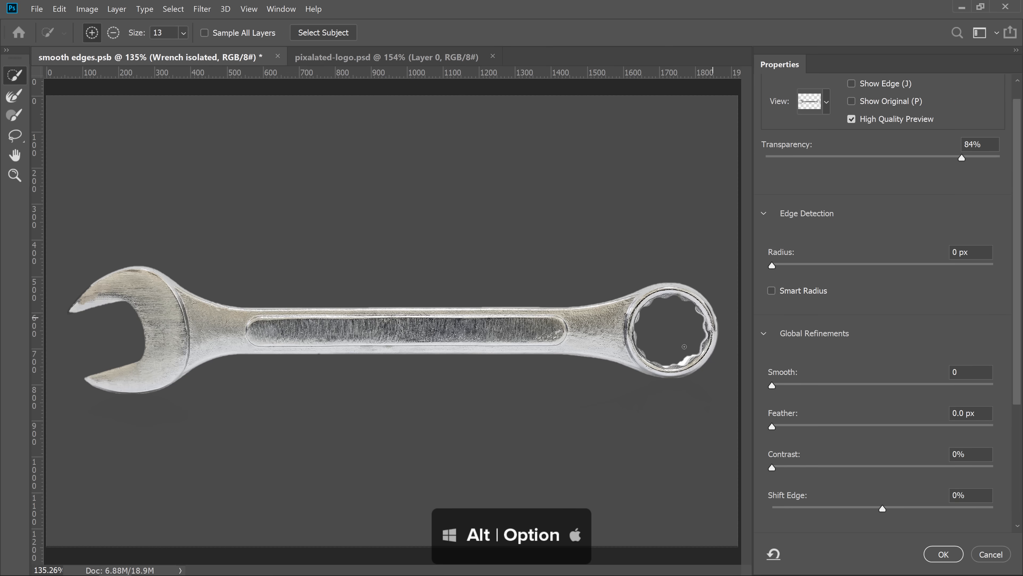
key(alt)
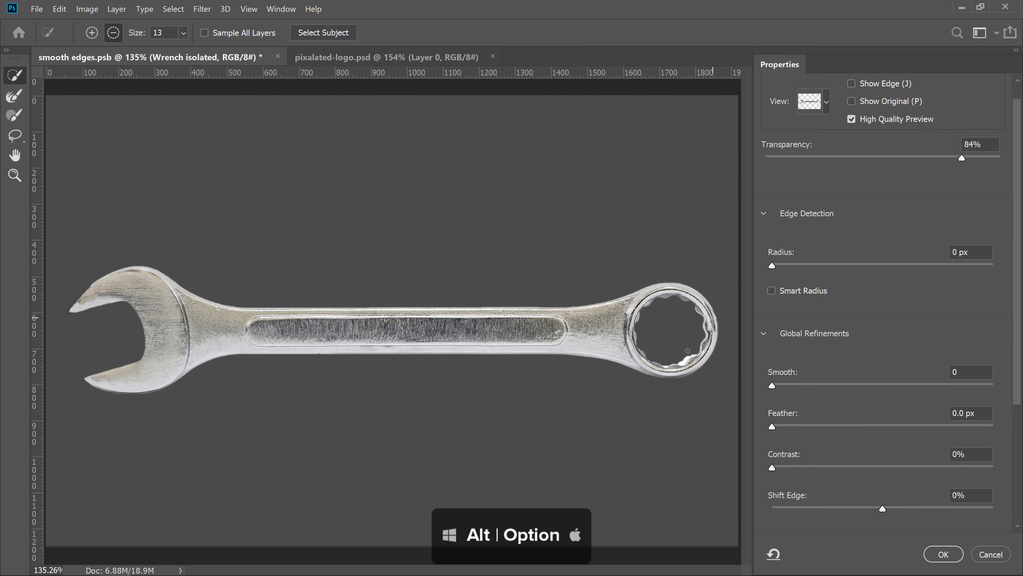
drag(688, 351, 684, 355)
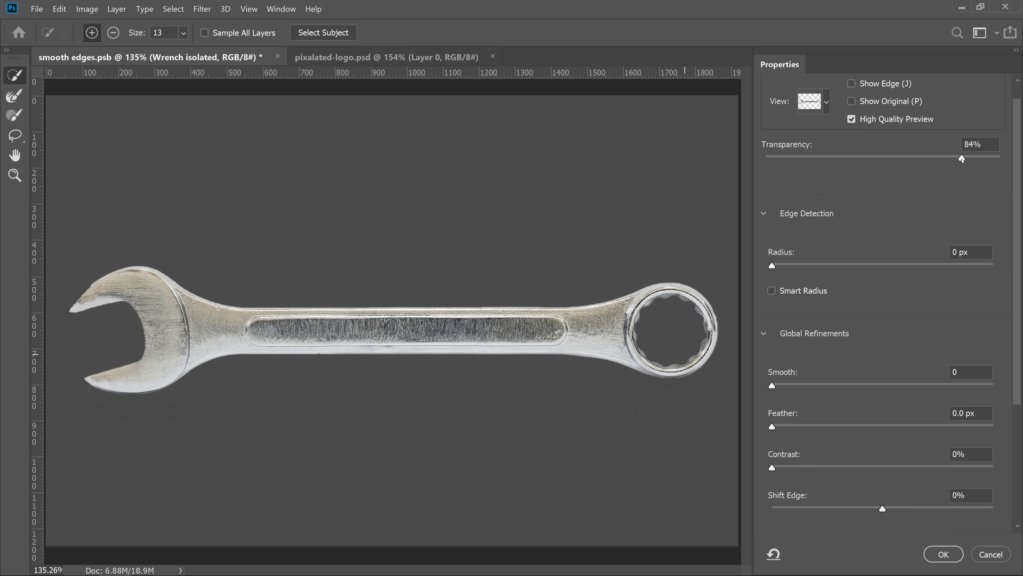
Set the Onion Skin transparency to 100% and add the missing upper jaw tip to the selection.
drag(962, 159, 1017, 165)
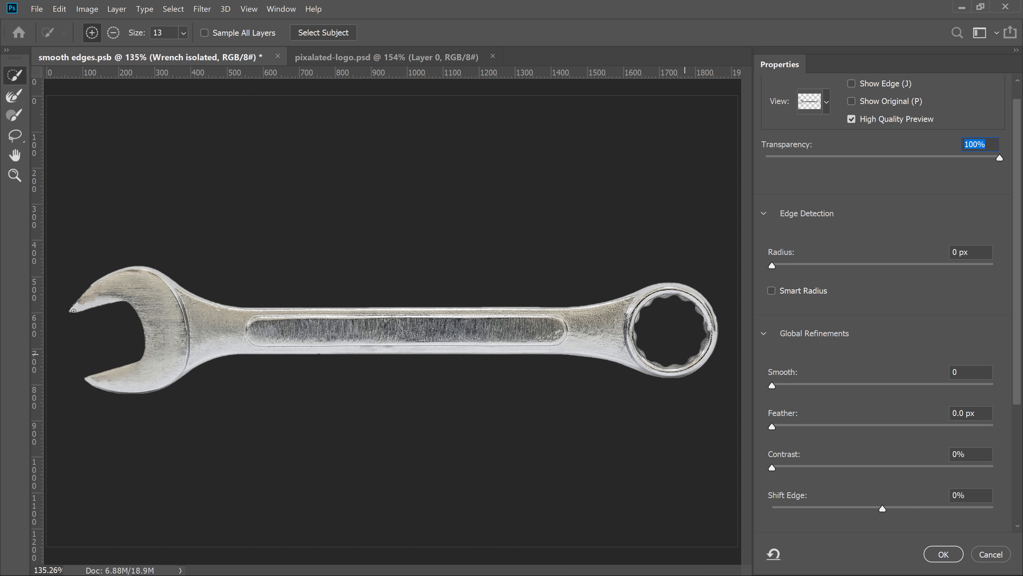
drag(74, 308, 91, 289)
Switch the view to Black & White and inspect the mask edges around the wrench's open jaw at 500%.
click(829, 111)
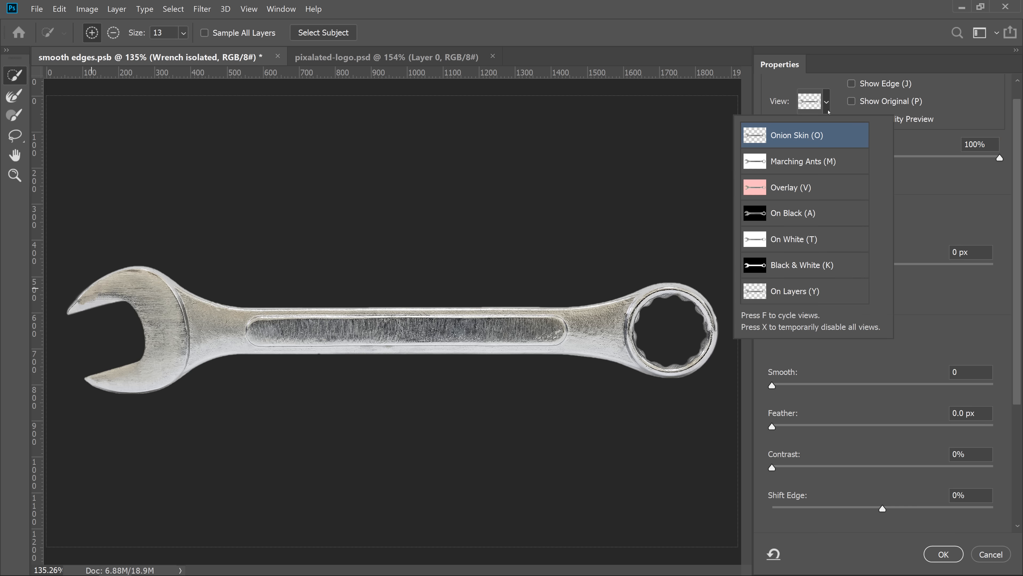
click(801, 266)
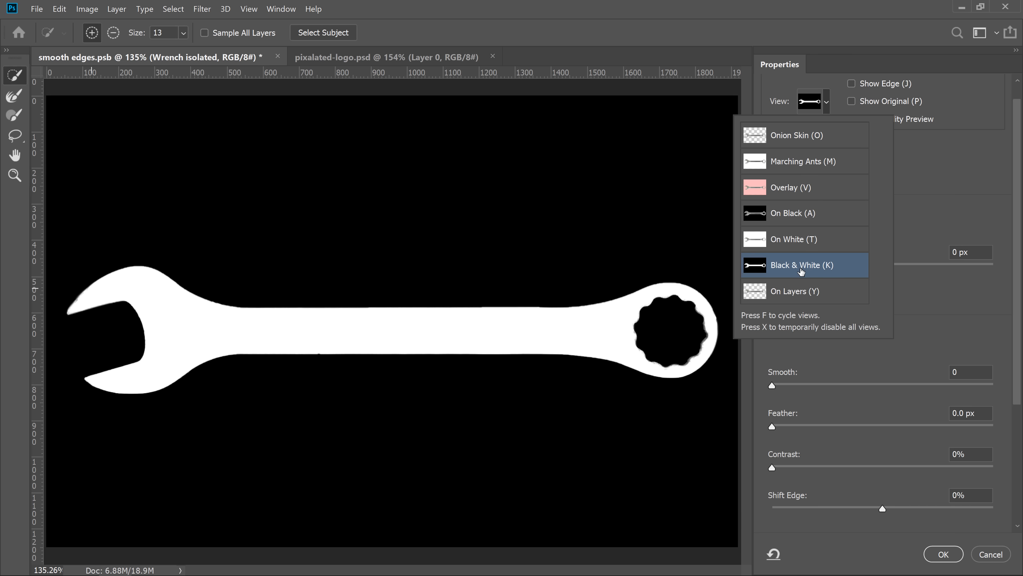
click(929, 228)
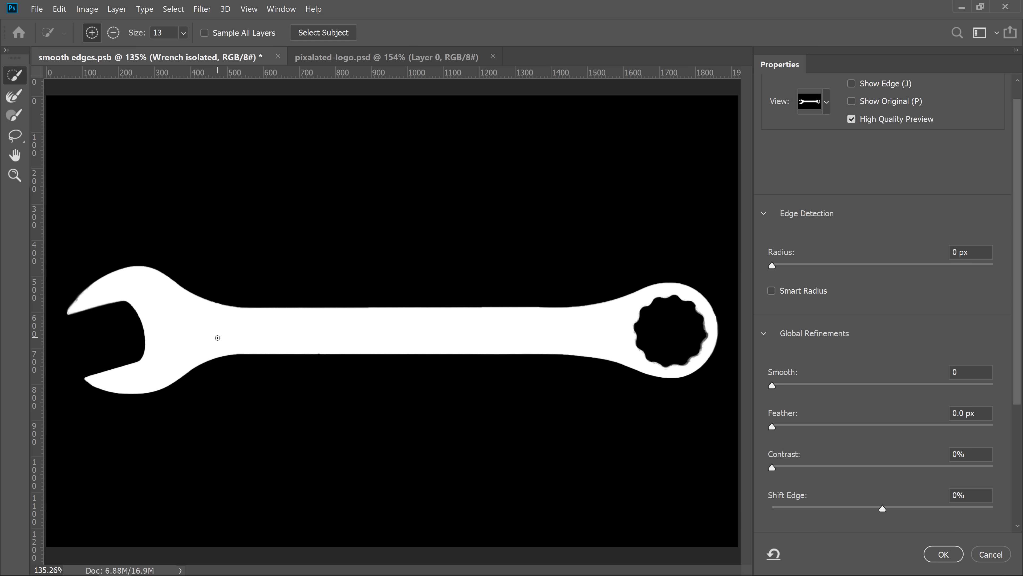
key(z)
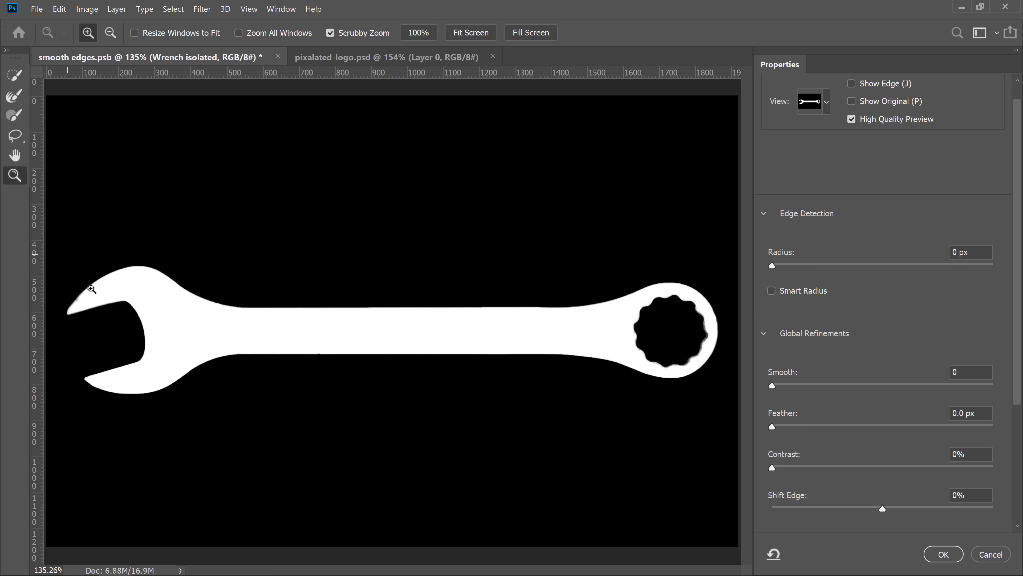
drag(98, 298, 170, 335)
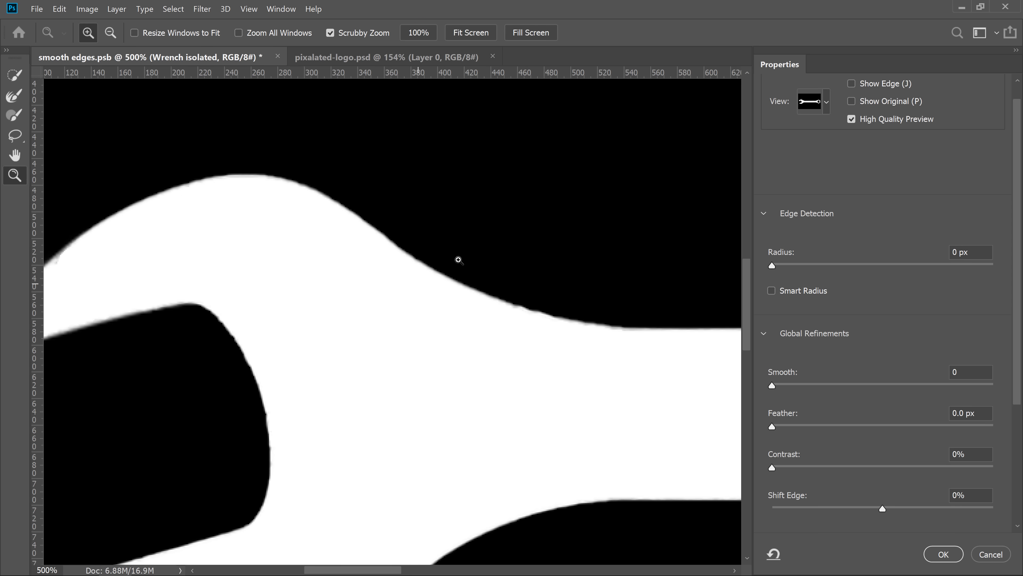
key(h)
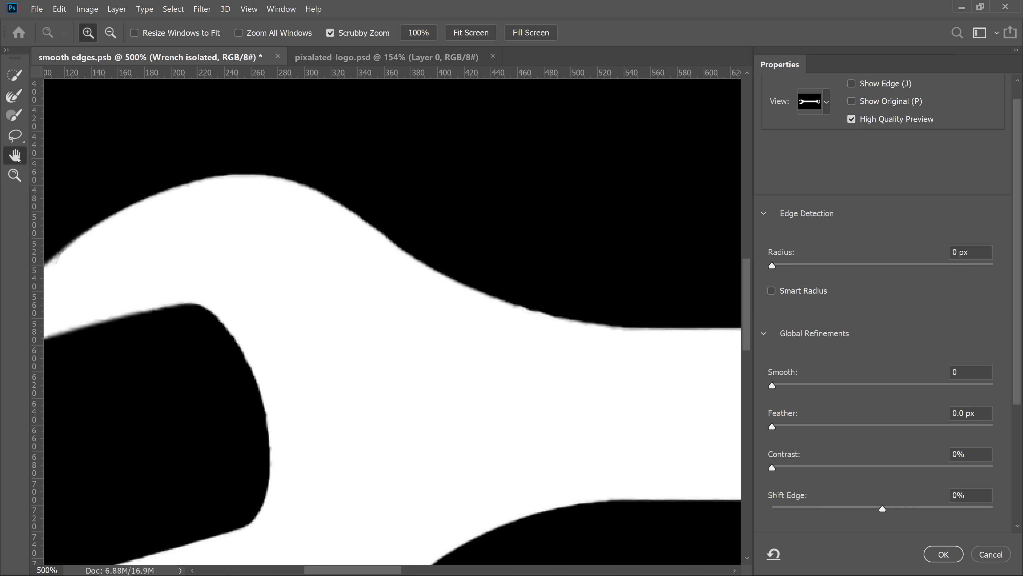
drag(157, 243, 274, 183)
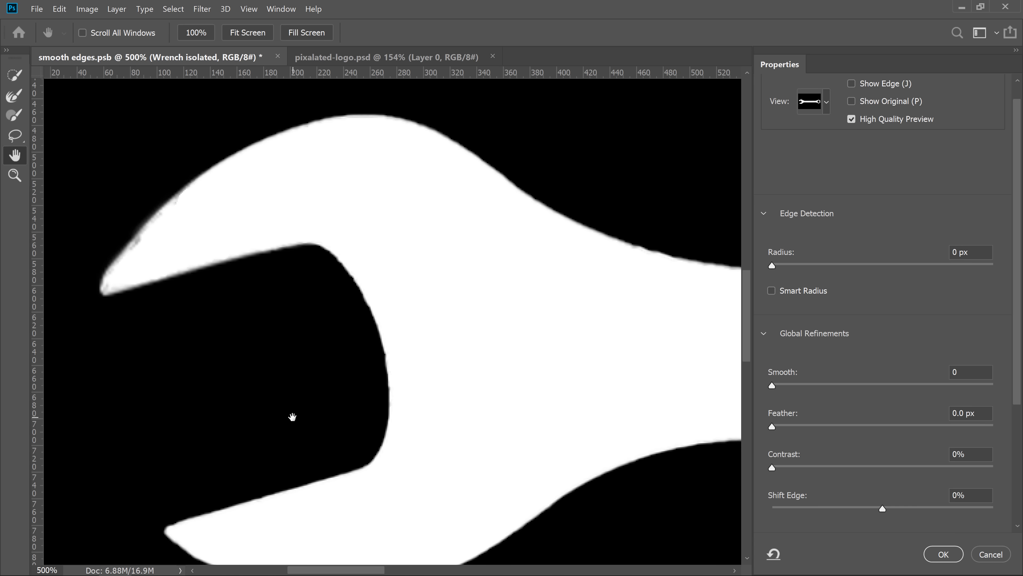
drag(292, 416, 307, 399)
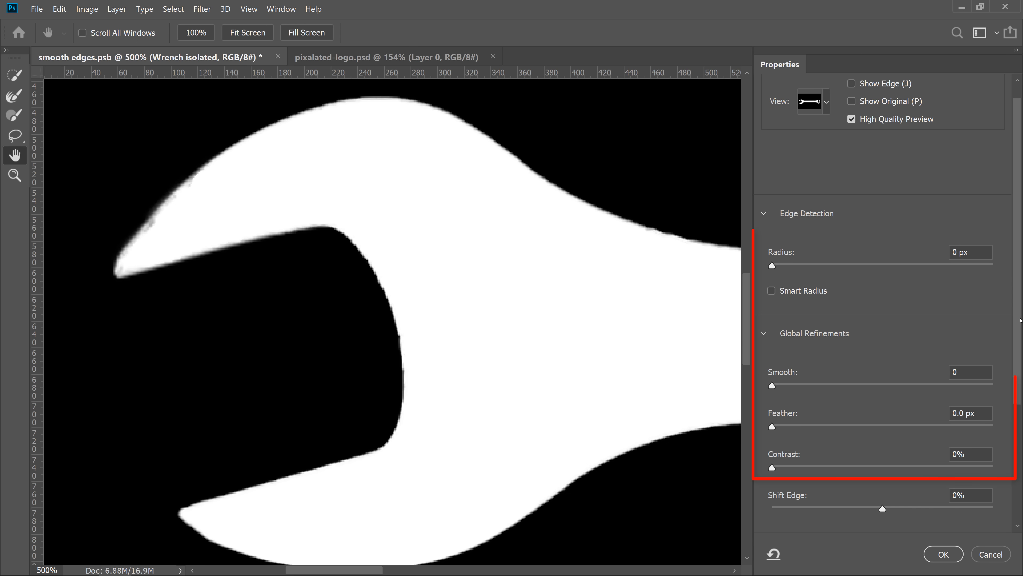
Set the Smooth global refinement of the wrench mask to 10.
scroll(833, 334, down, 2)
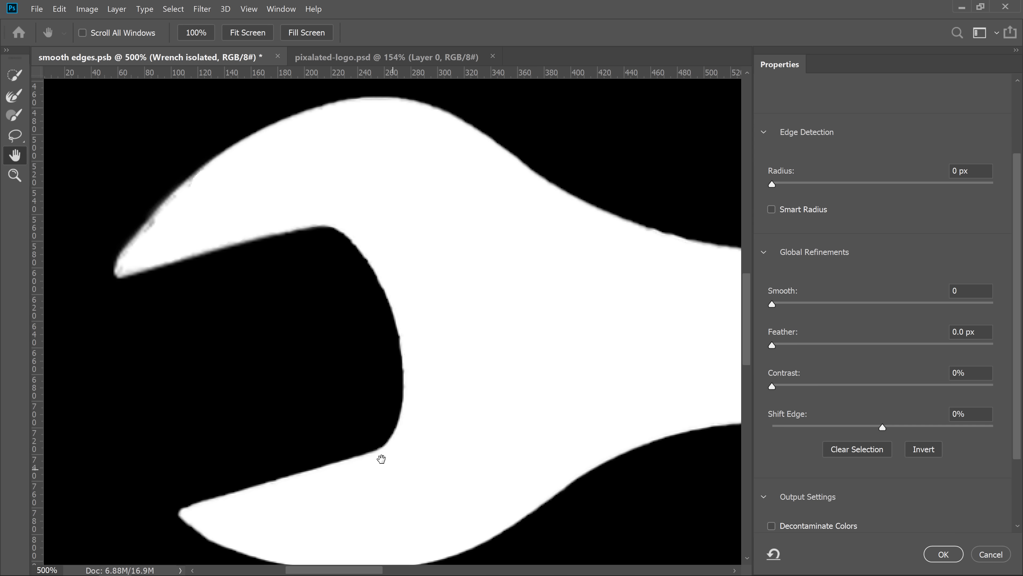
drag(430, 448, 637, 238)
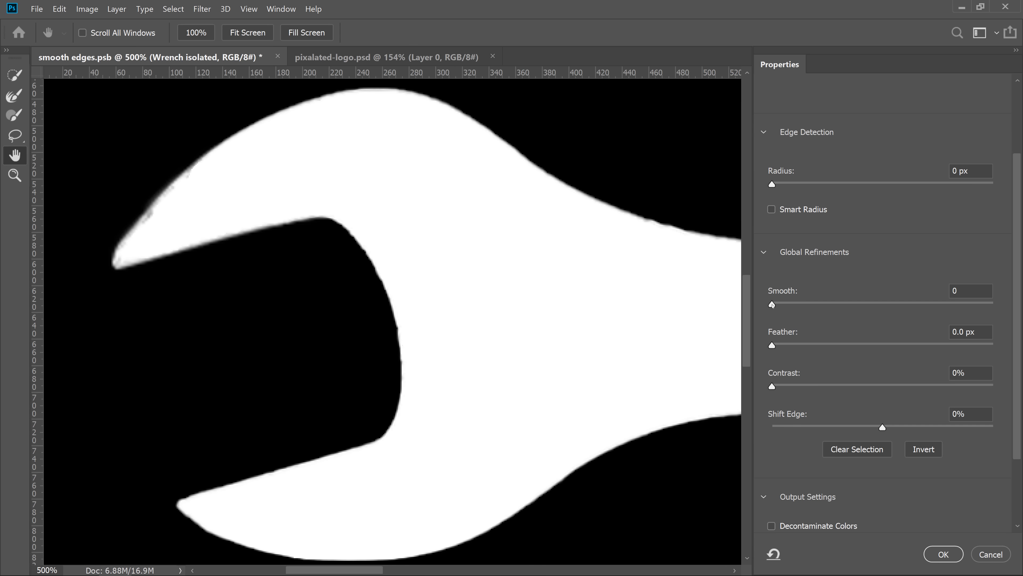
drag(772, 305, 788, 306)
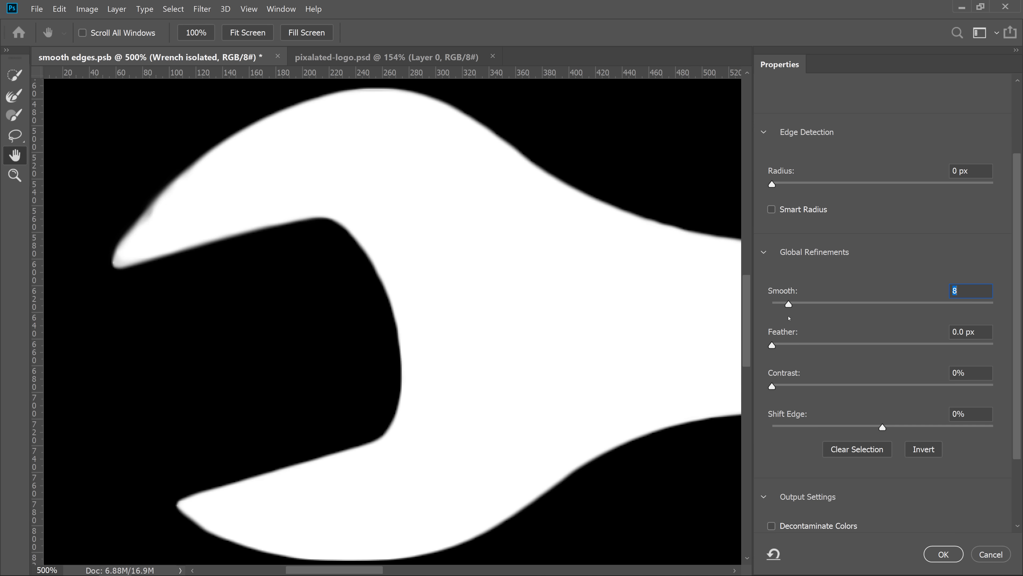
drag(788, 306, 955, 304)
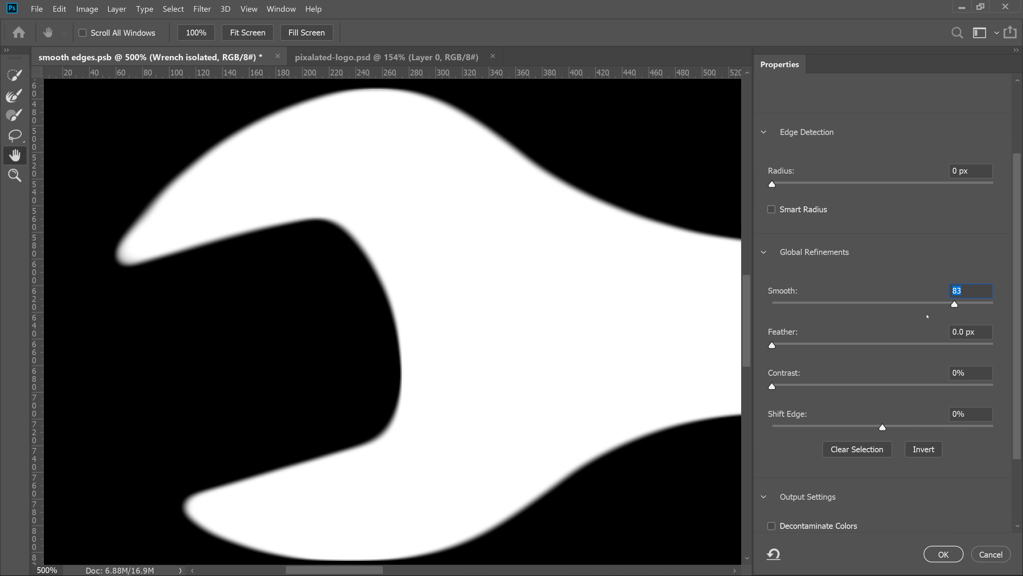
drag(954, 305, 795, 304)
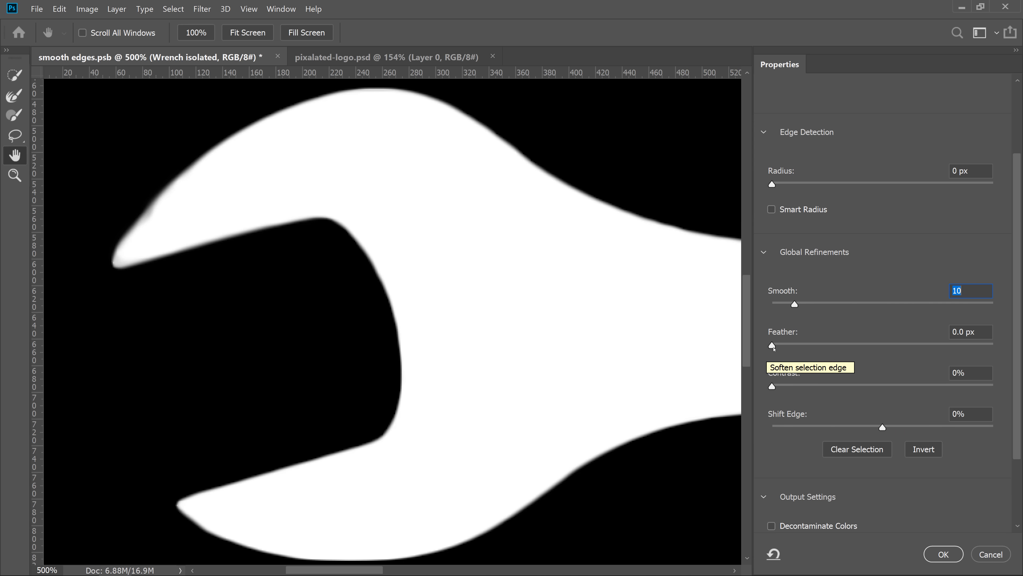
Set Feather to 2.3 px and Contrast to 50%, and apply the refined mask to the wrench layer.
drag(772, 345, 800, 346)
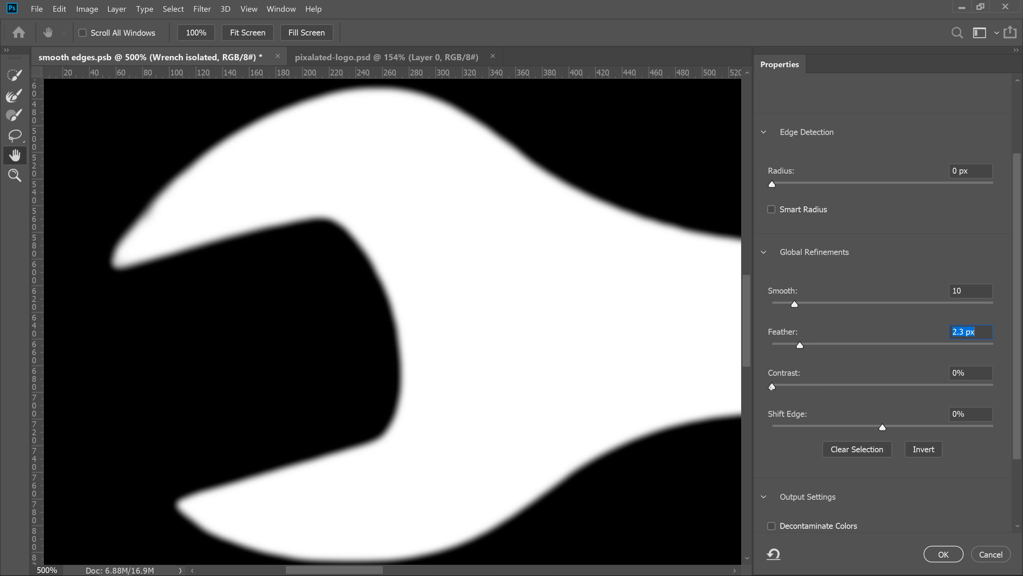
drag(772, 387, 883, 386)
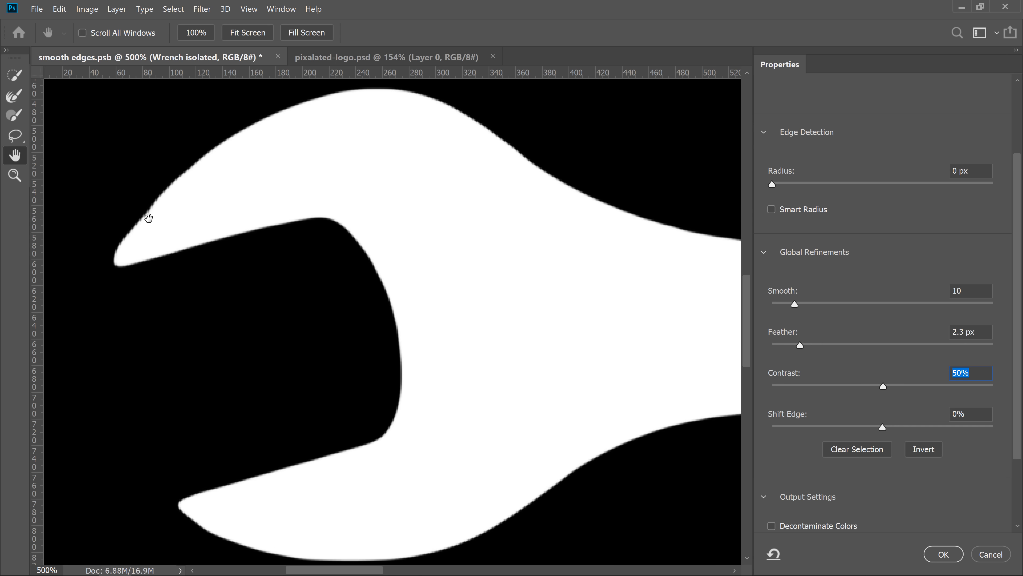
click(943, 554)
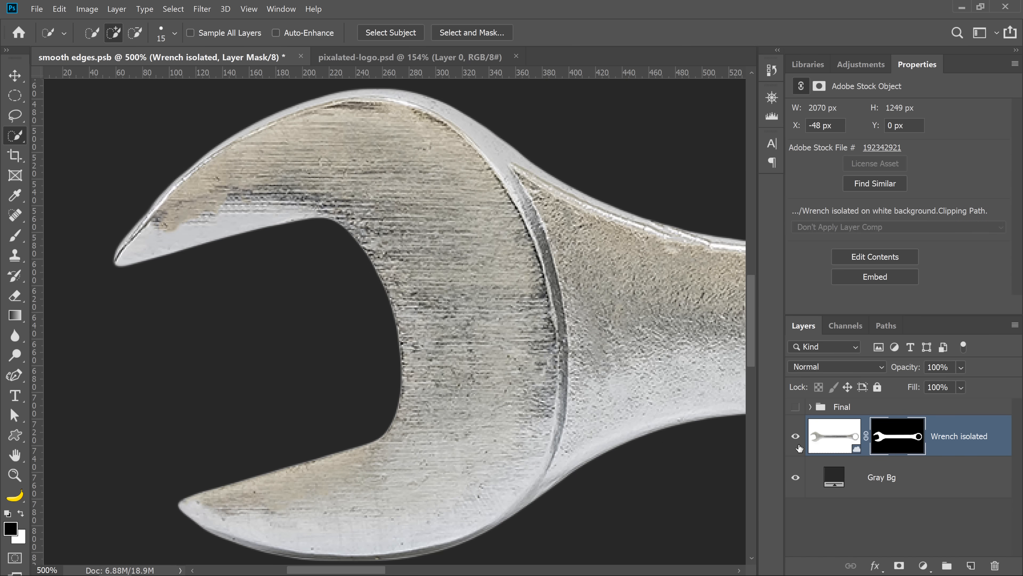
click(796, 436)
click(796, 437)
Brush a straight white line on the layer mask beside the wrench's open jaw, and undo it.
drag(390, 569, 345, 573)
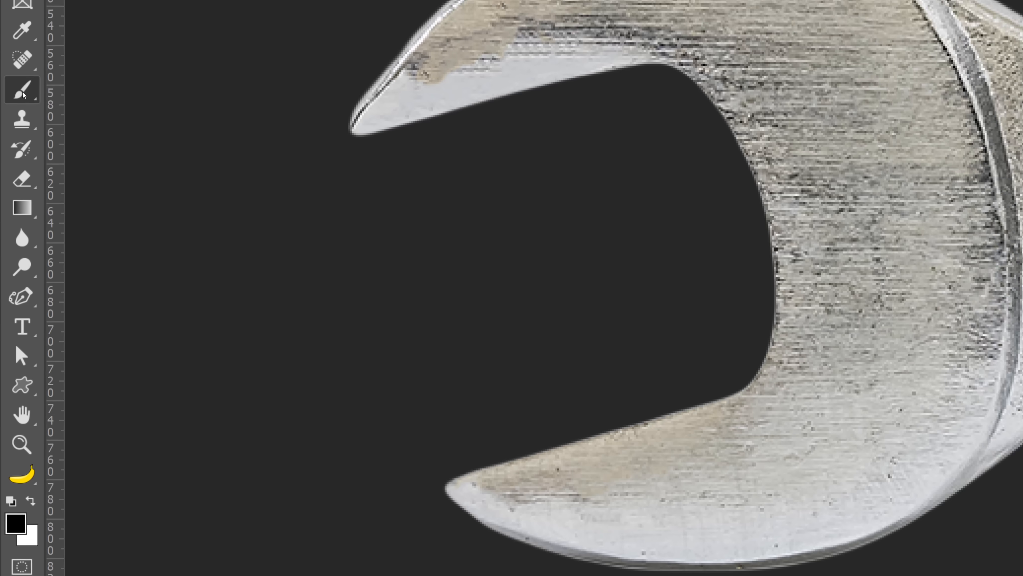
right_click(15, 237)
click(113, 46)
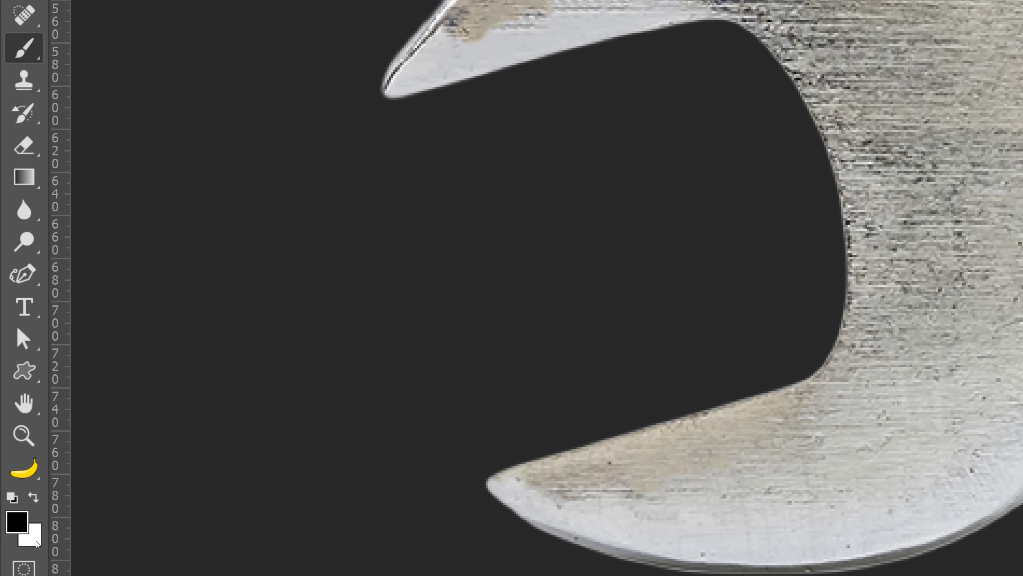
click(34, 497)
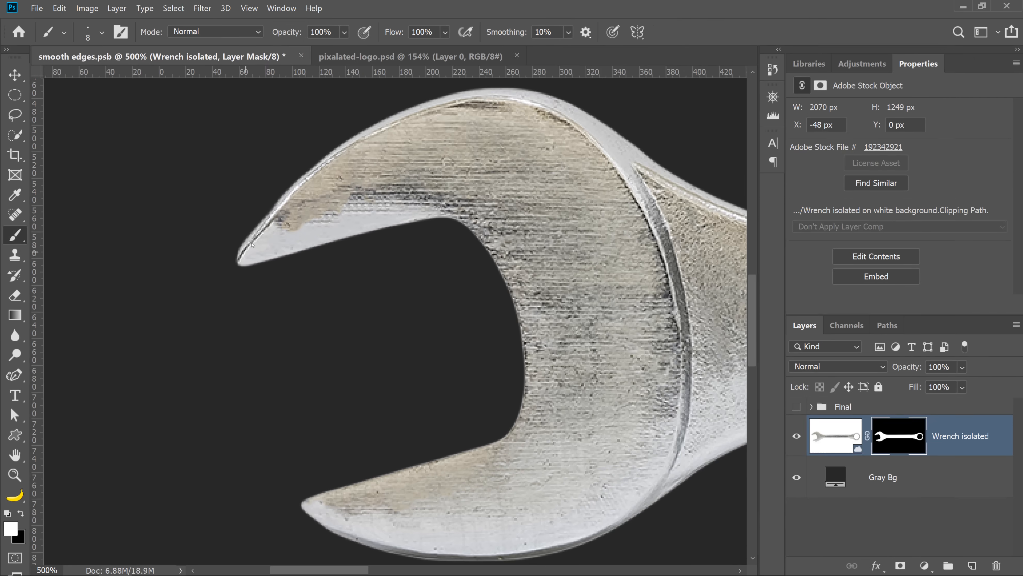
key(shift)
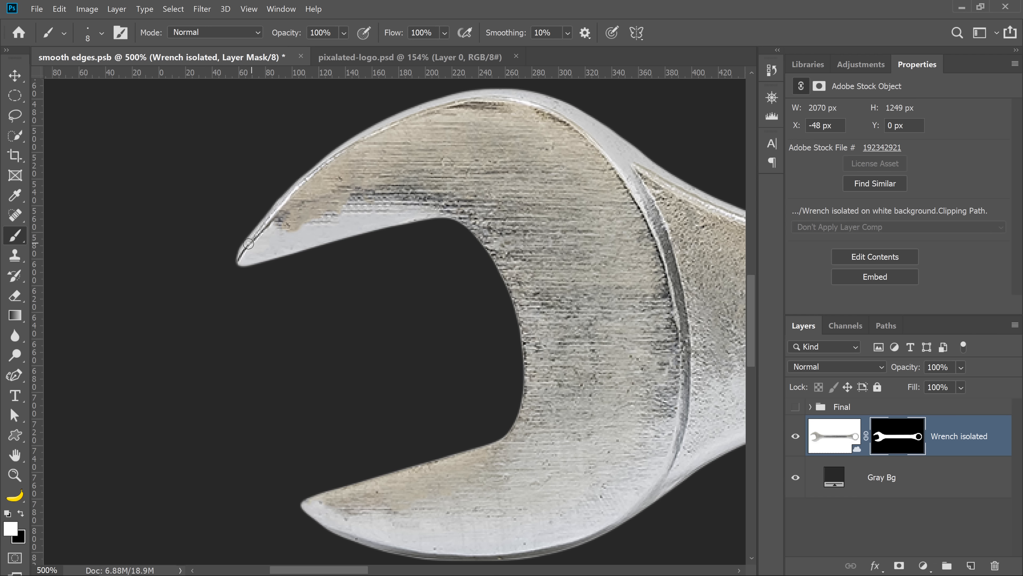
click(196, 139)
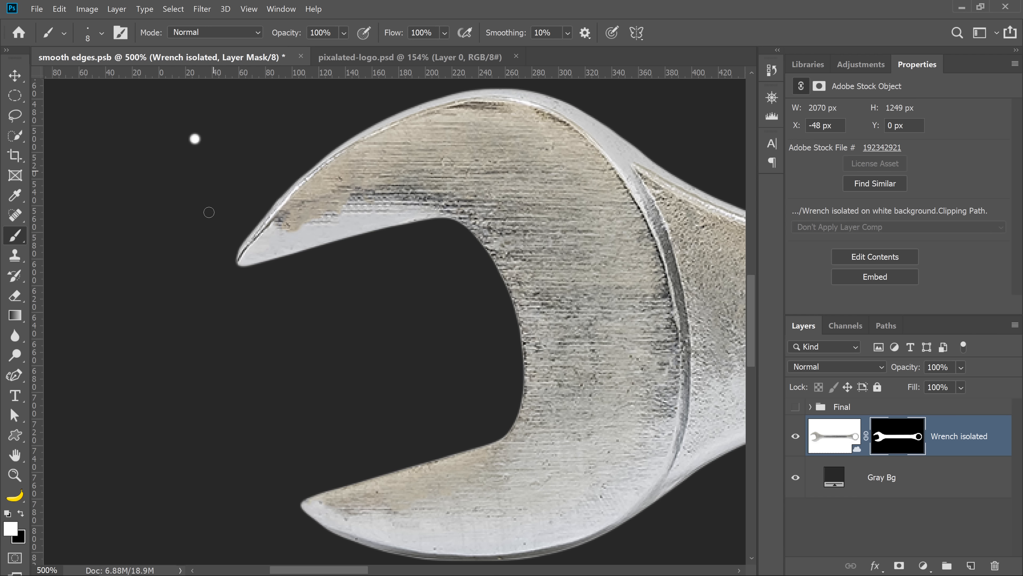
shift+click(182, 407)
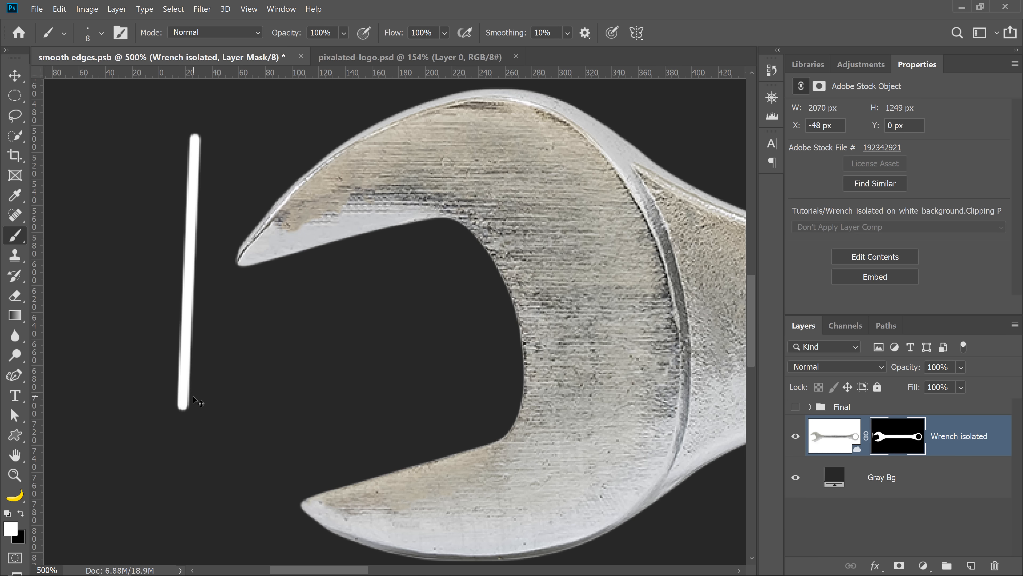
key(ctrl+z)
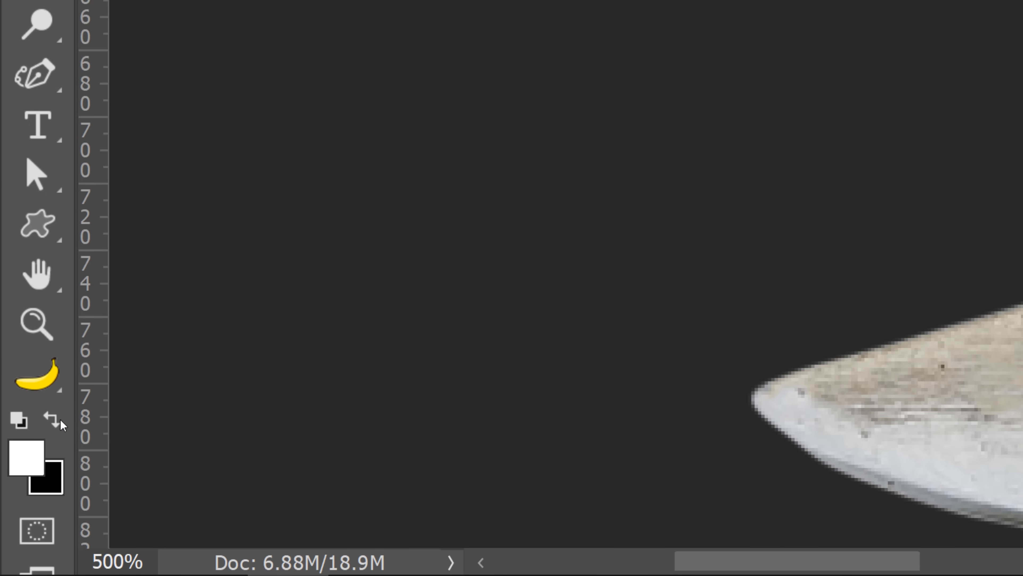
Try to paint away the edge fringe in black on the mask along the open jaw, and undo the lower jaw's stroke.
key(x)
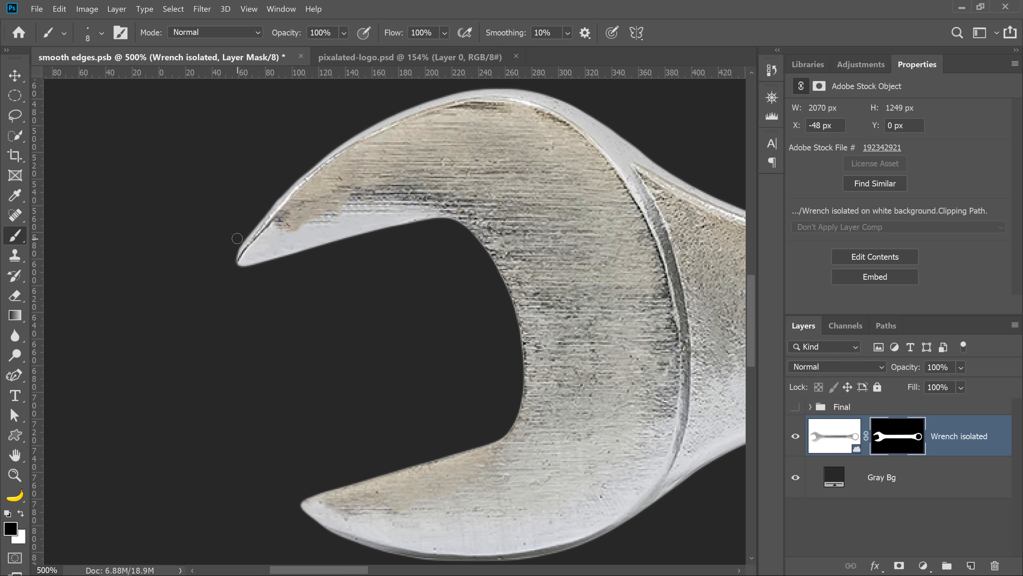
drag(237, 238, 306, 169)
click(15, 455)
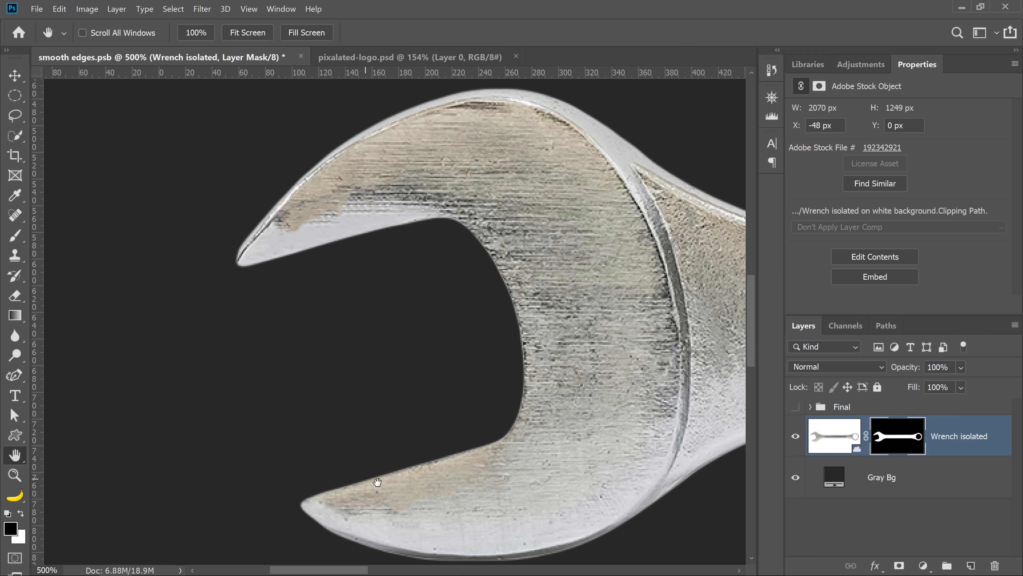
drag(443, 499, 272, 283)
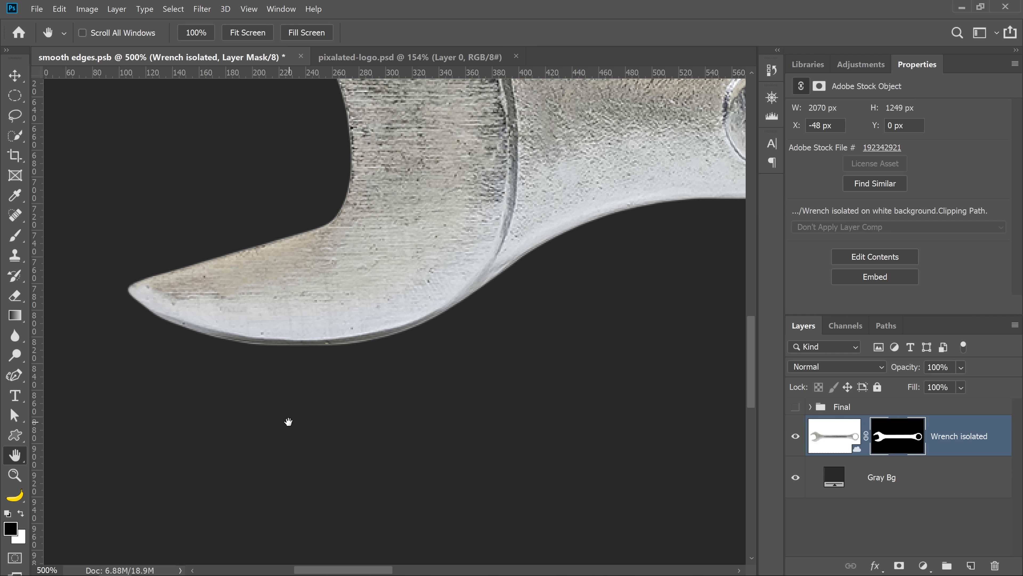
click(15, 236)
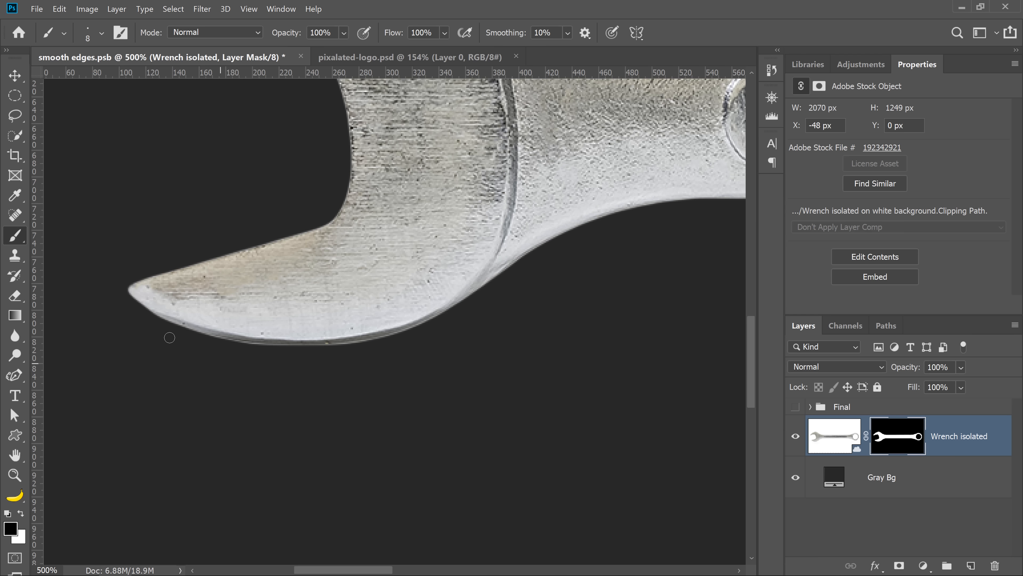
mouse_move(393, 340)
mouse_down()
mouse_move(241, 353)
mouse_move(202, 341)
mouse_move(424, 342)
mouse_up()
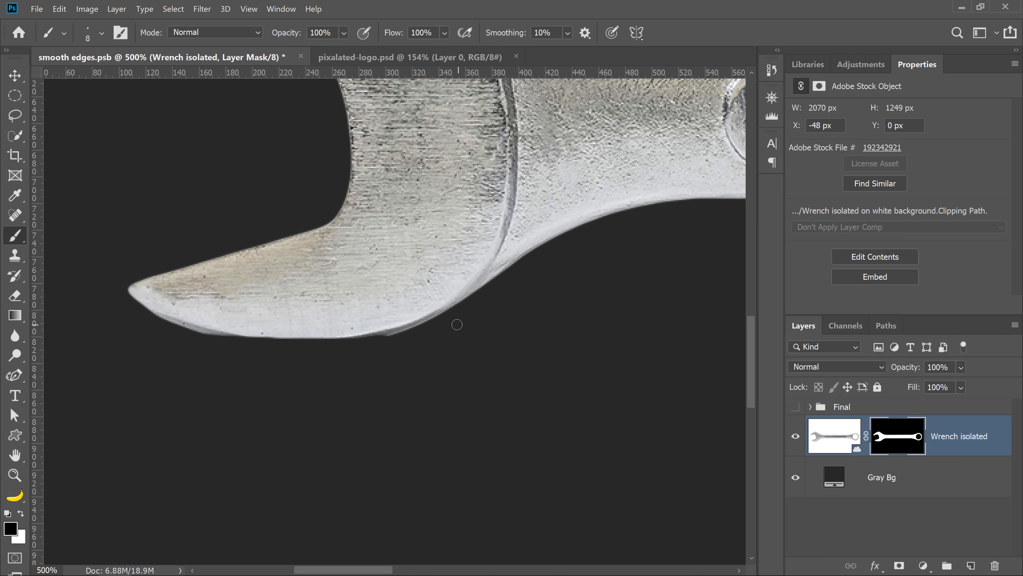
key(ctrl+z)
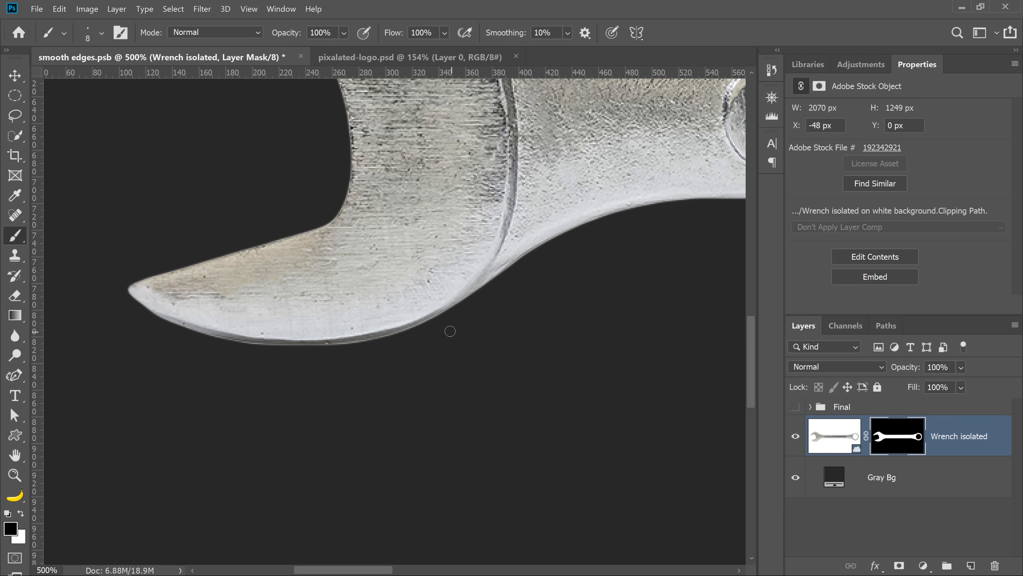
Apply the Minimum filter to the wrench's layer mask with a radius of 0.8 pixels, preserving Roundness.
click(202, 9)
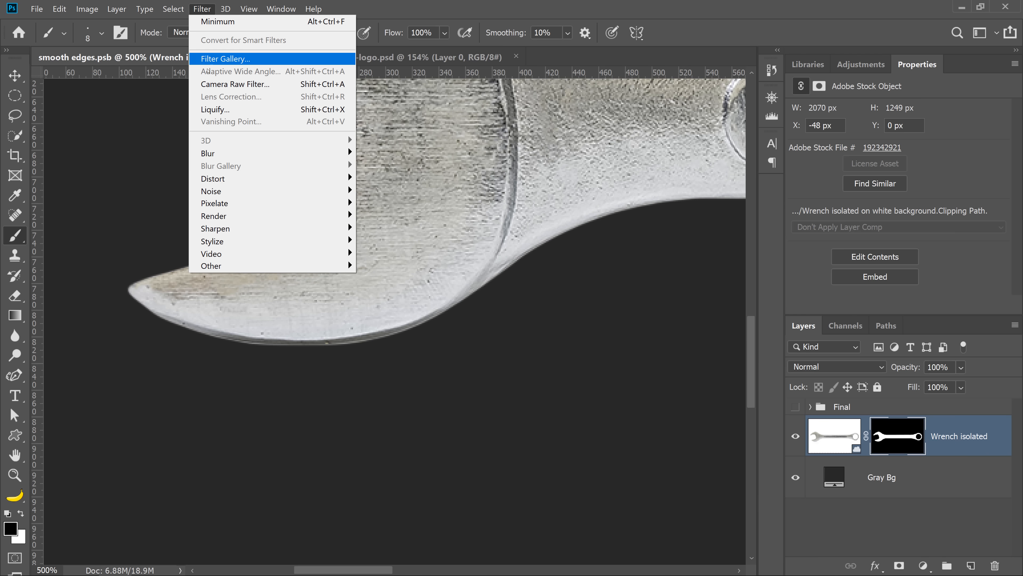
mouse_move(339, 266)
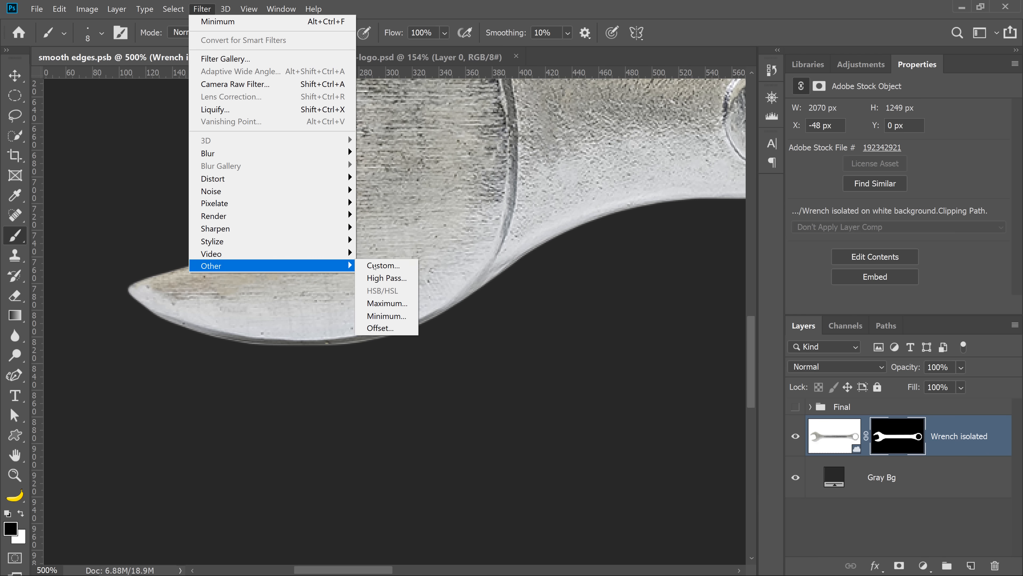
click(402, 316)
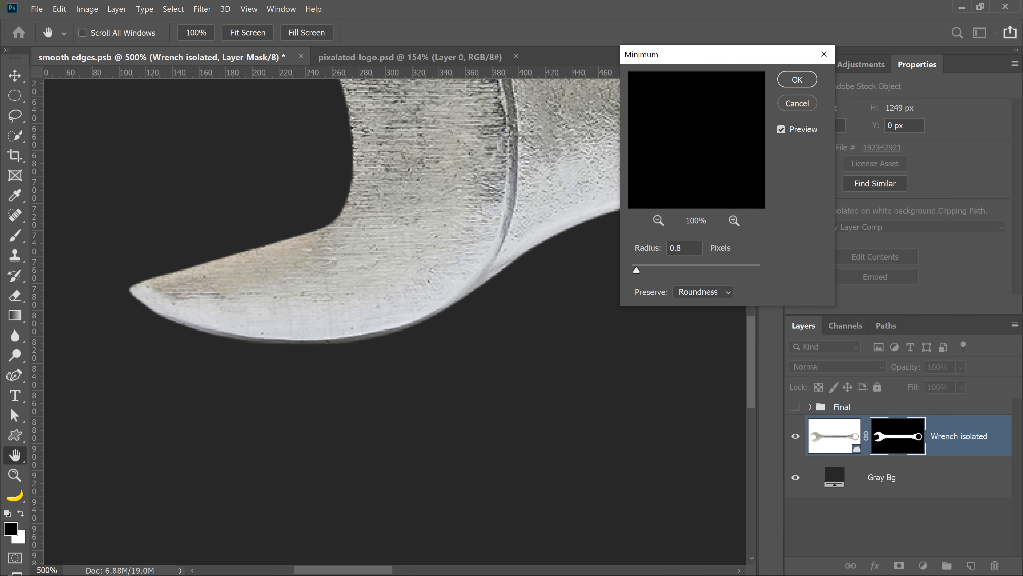
drag(636, 270, 653, 270)
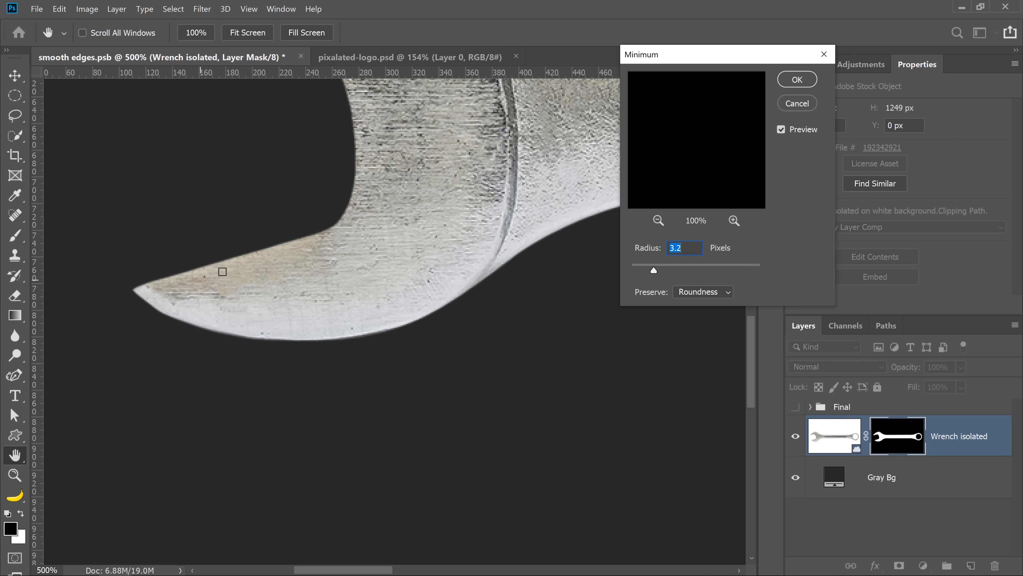
drag(654, 270, 633, 270)
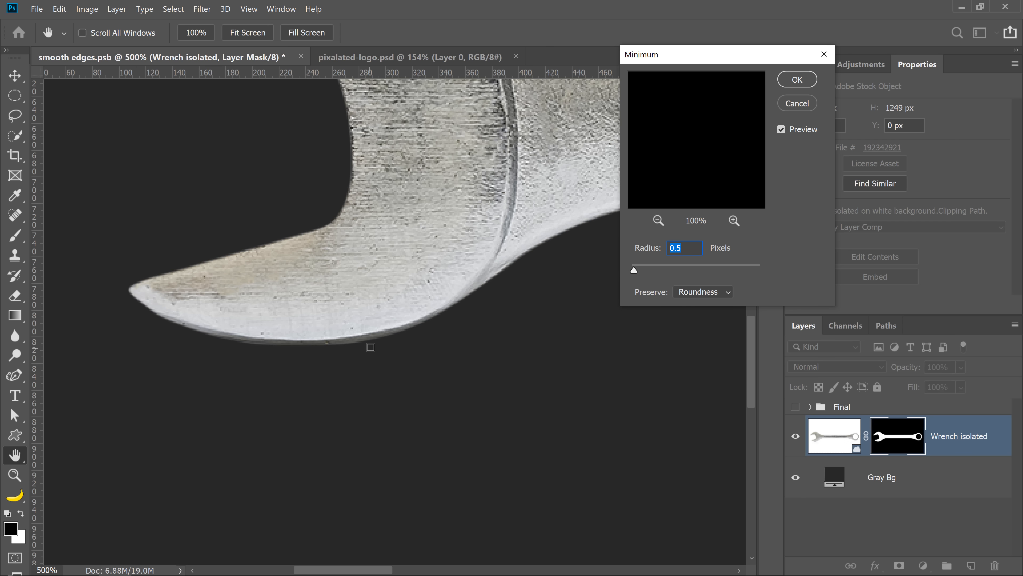
drag(634, 270, 637, 271)
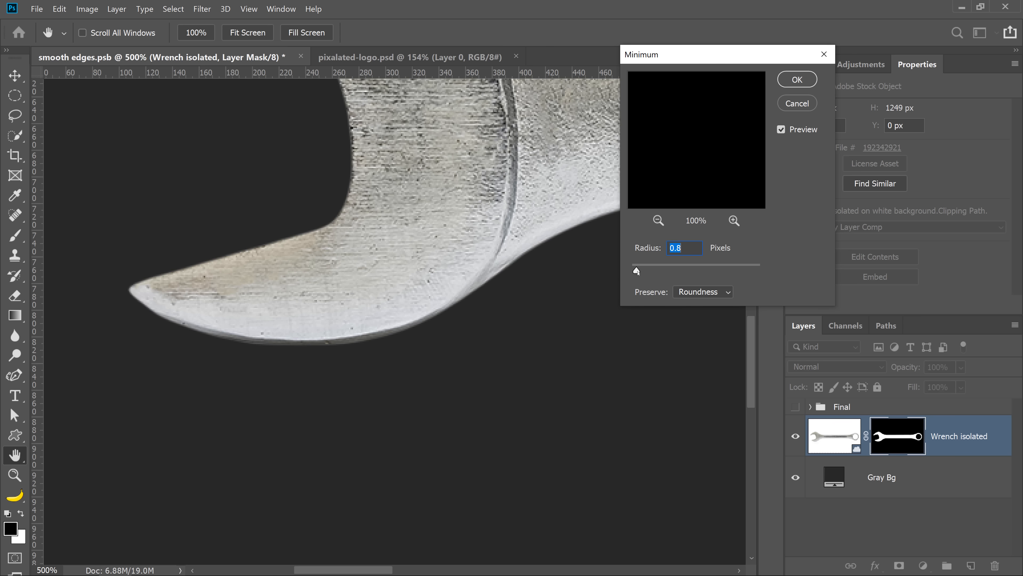
click(783, 85)
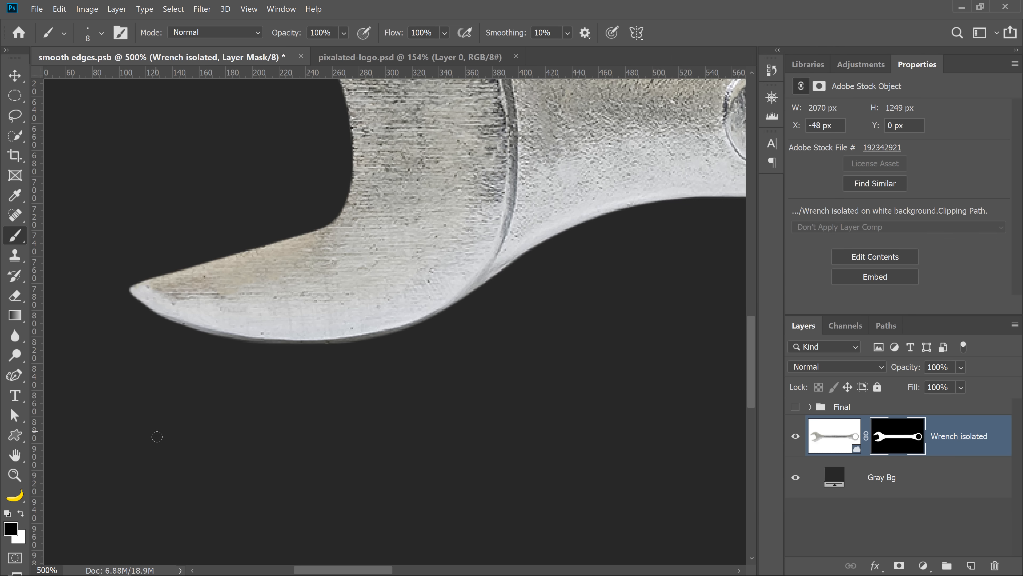
double_click(14, 477)
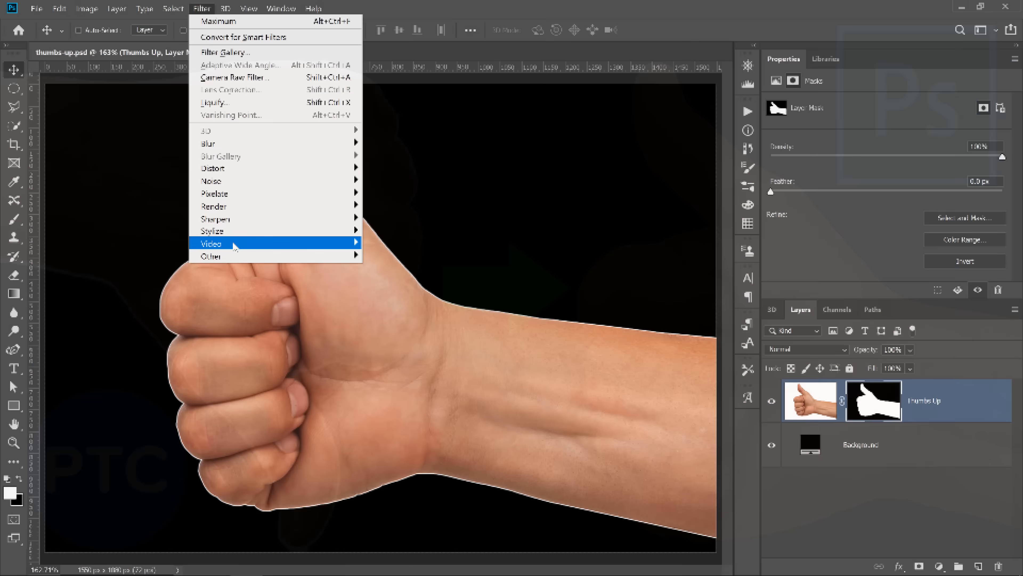
In thumbs-up.psd, apply the Minimum filter to the Thumbs Up layer mask with a radius of 3.0 pixels, preserving Roundness.
mouse_move(258, 254)
click(403, 245)
click(556, 283)
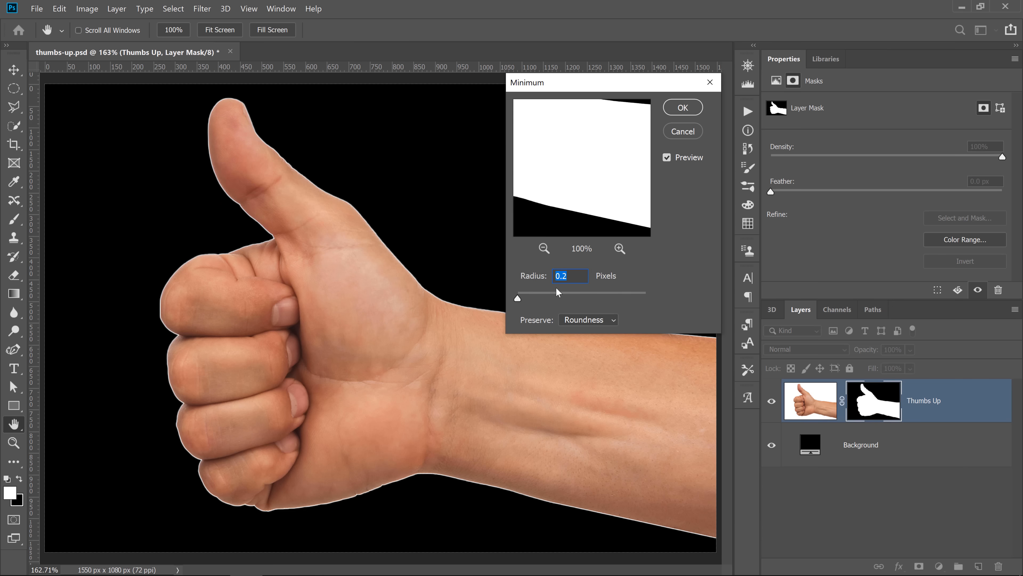
scroll(551, 286, up, 17)
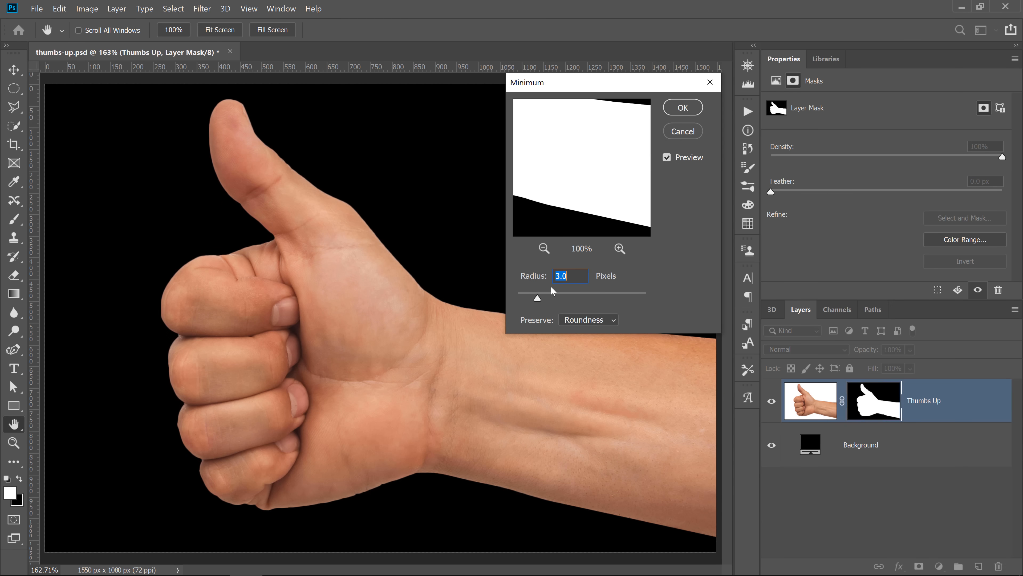
key(Return)
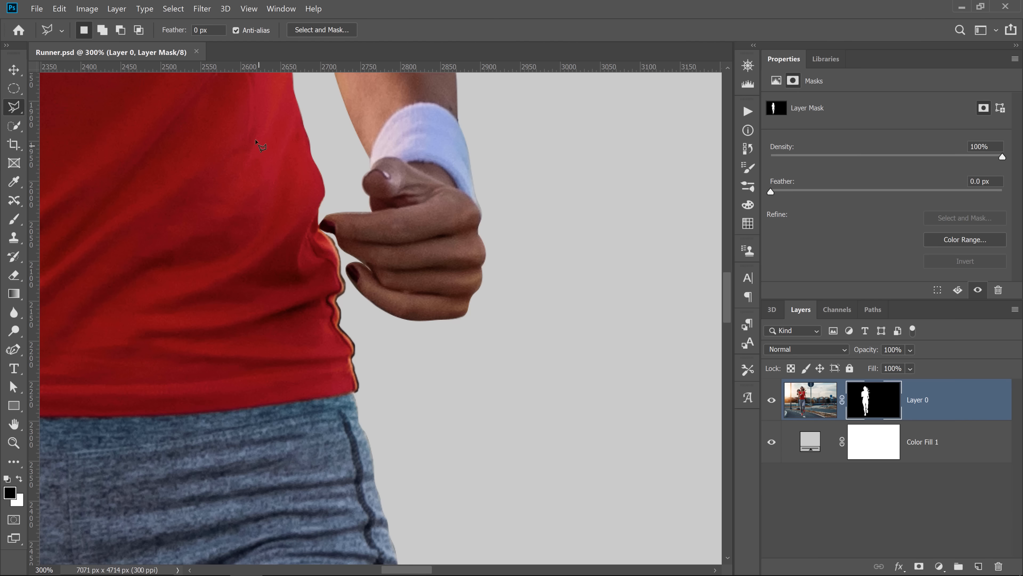
In Runner.psd, contract the mask of Layer 0 with the Minimum filter to remove the fringe along the shirt's edge.
click(202, 9)
mouse_move(287, 256)
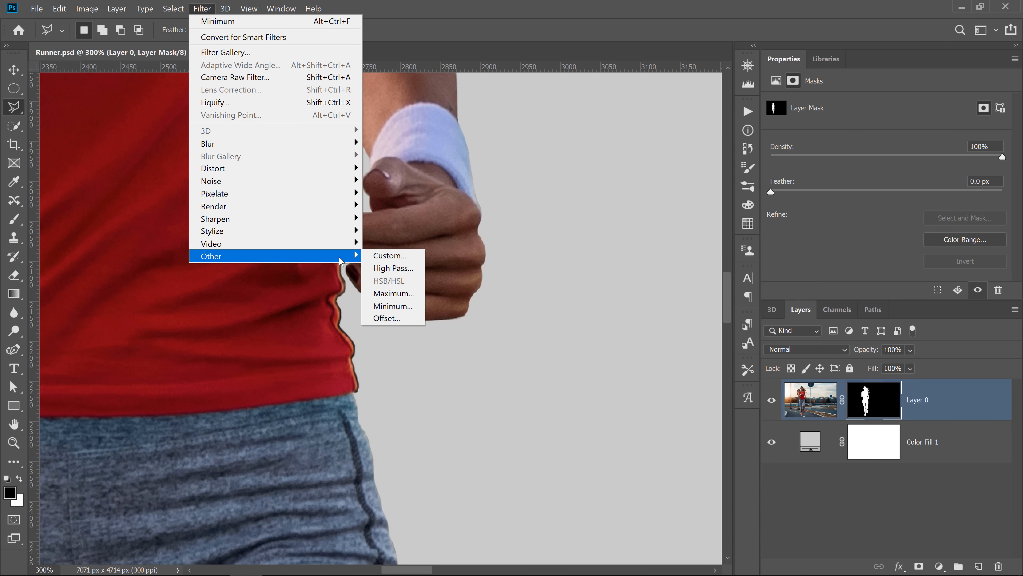
click(399, 310)
drag(523, 301, 538, 298)
click(682, 108)
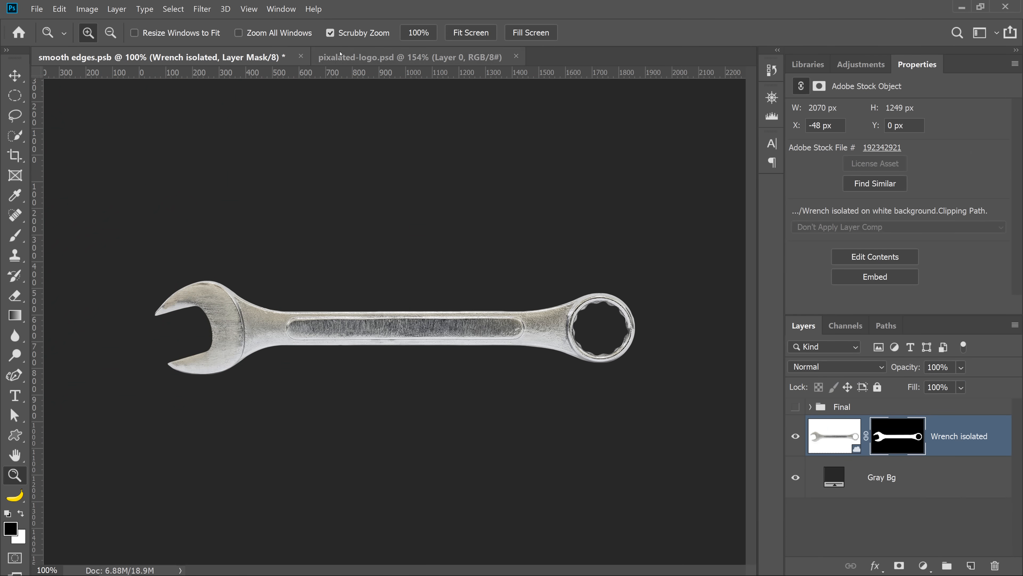
Switch to the pixalated-logo.psd document.
click(349, 60)
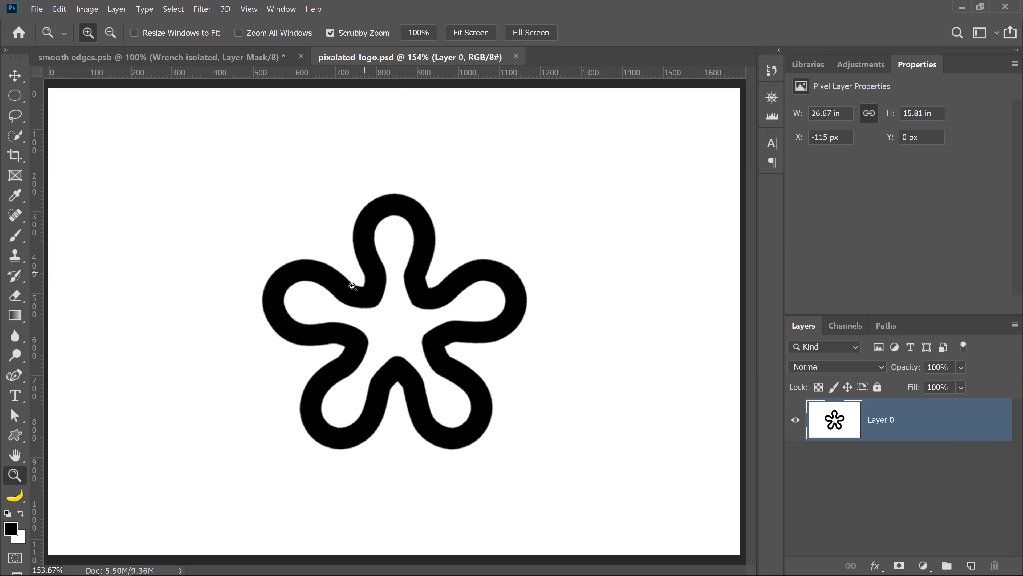
Load the bright areas of the logo's Red channel as a selection and return to the layer list.
click(353, 317)
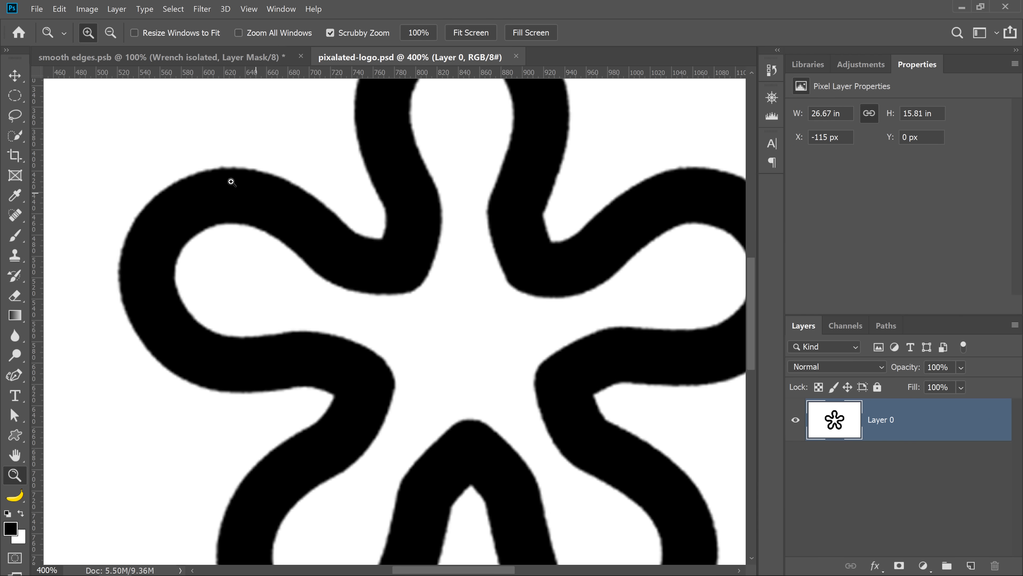
right_click(412, 314)
click(427, 321)
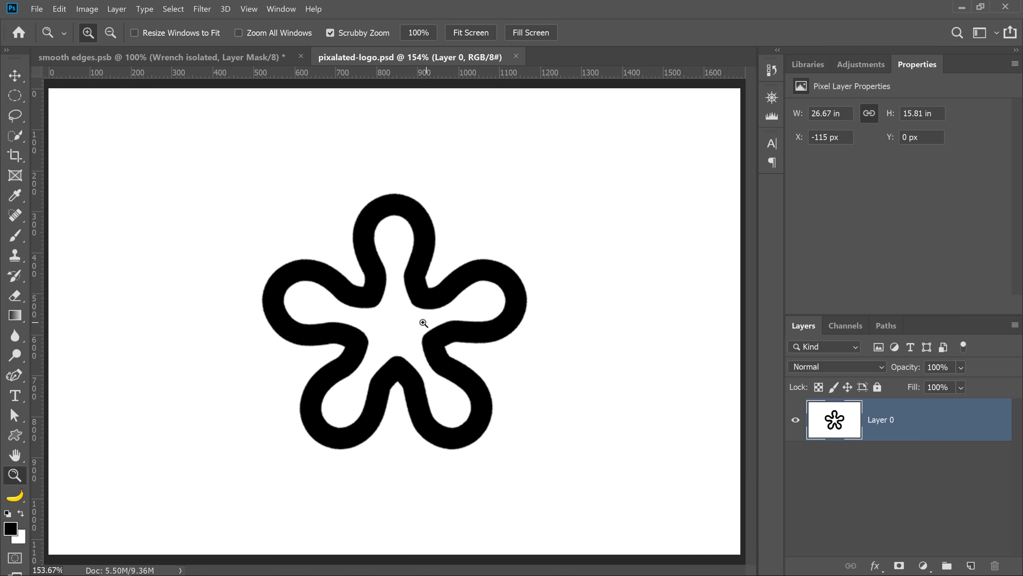
click(423, 294)
click(431, 258)
click(439, 232)
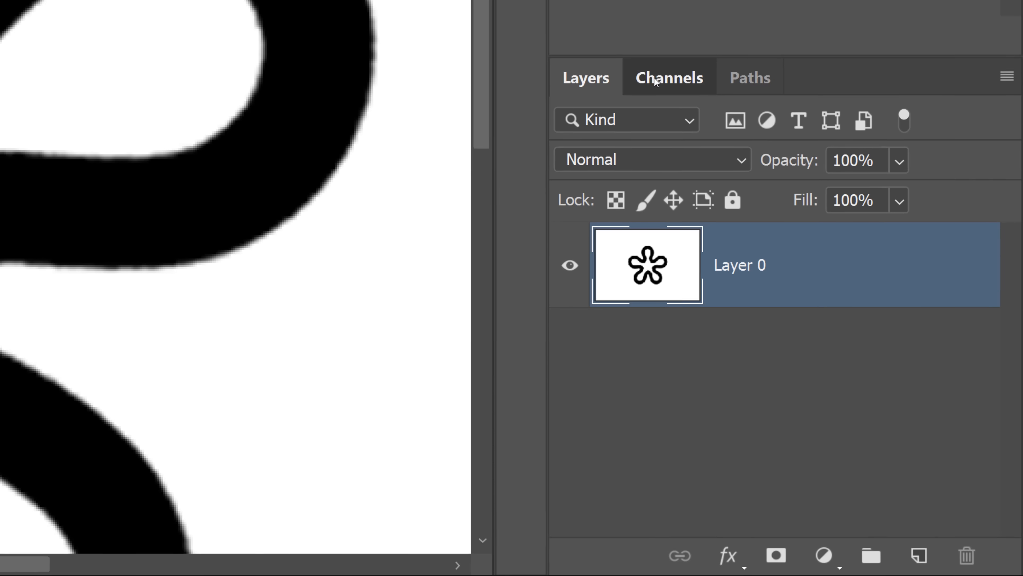
click(838, 327)
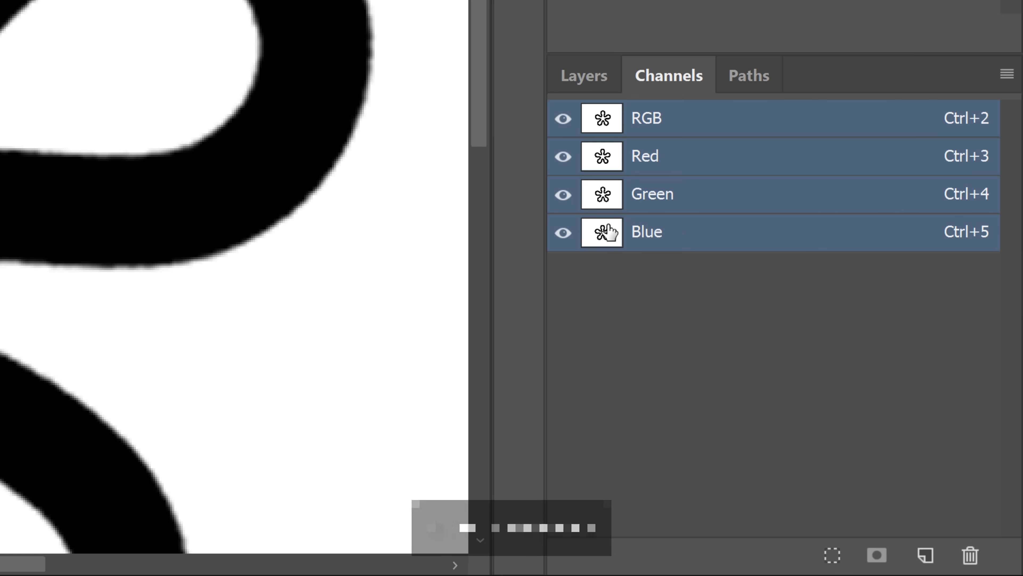
drag(608, 232, 604, 203)
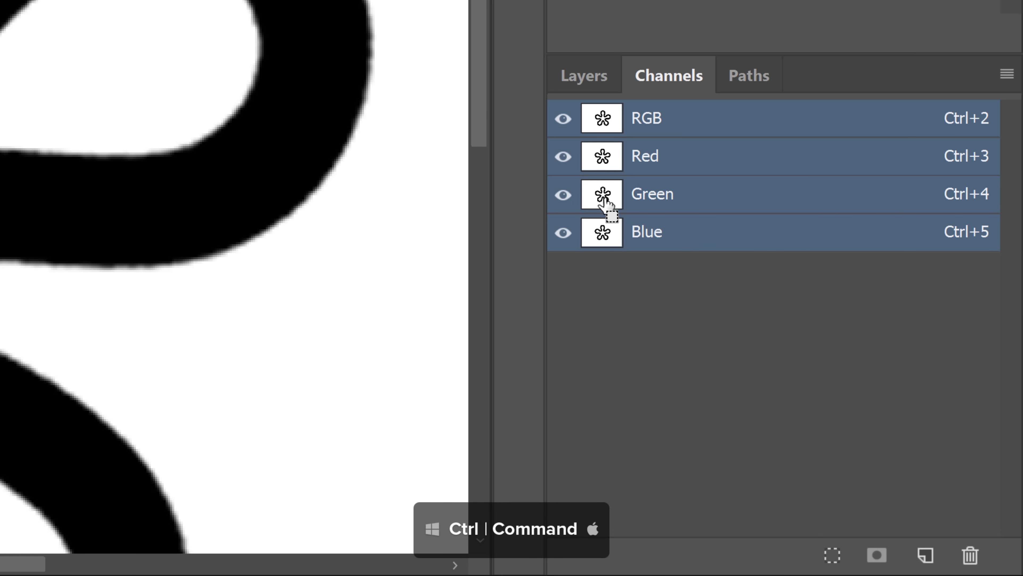
ctrl+click(603, 161)
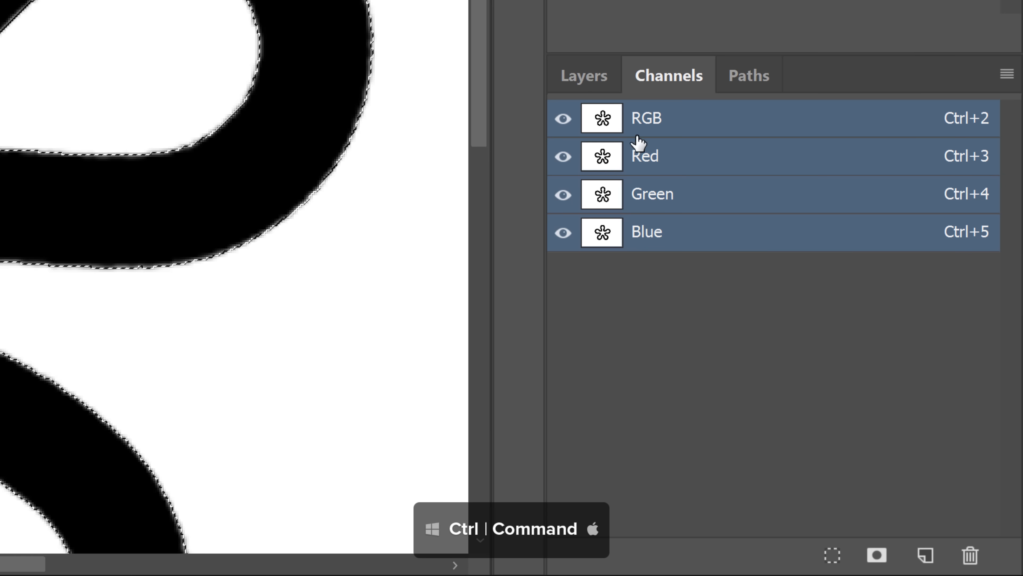
click(588, 86)
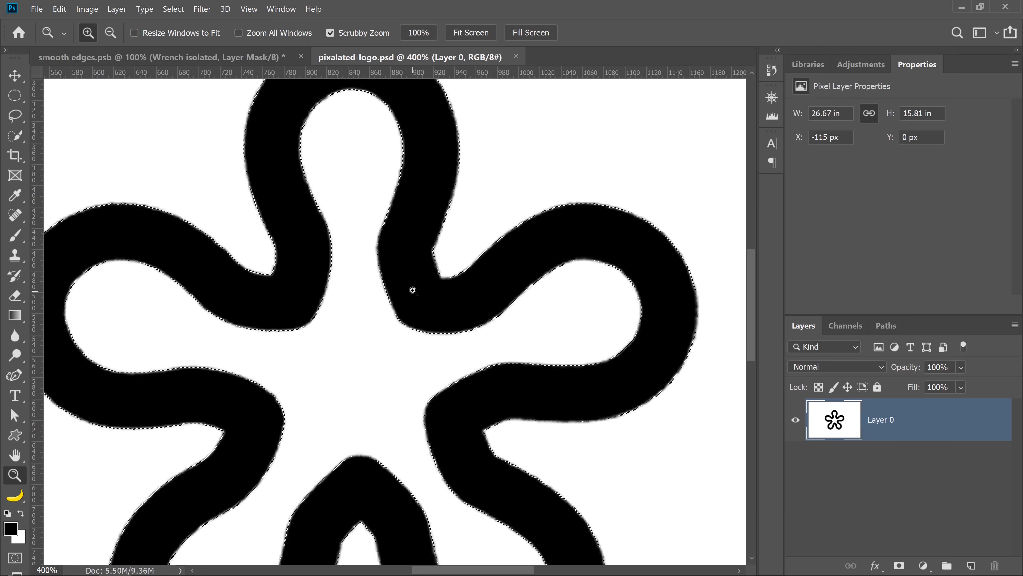
Invert the selection so that it covers the black logo shape instead of the white background.
right_click(413, 290)
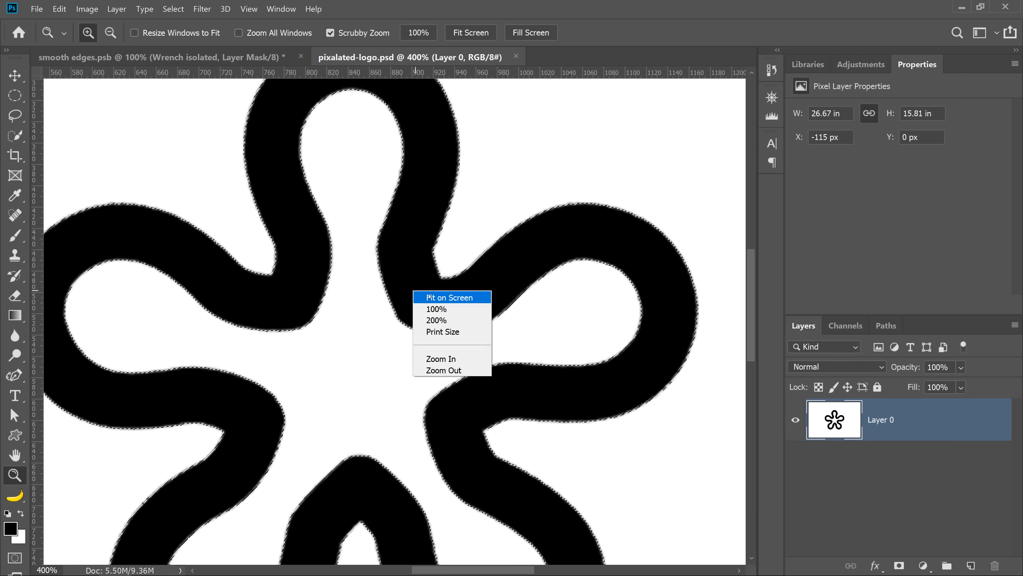
click(426, 297)
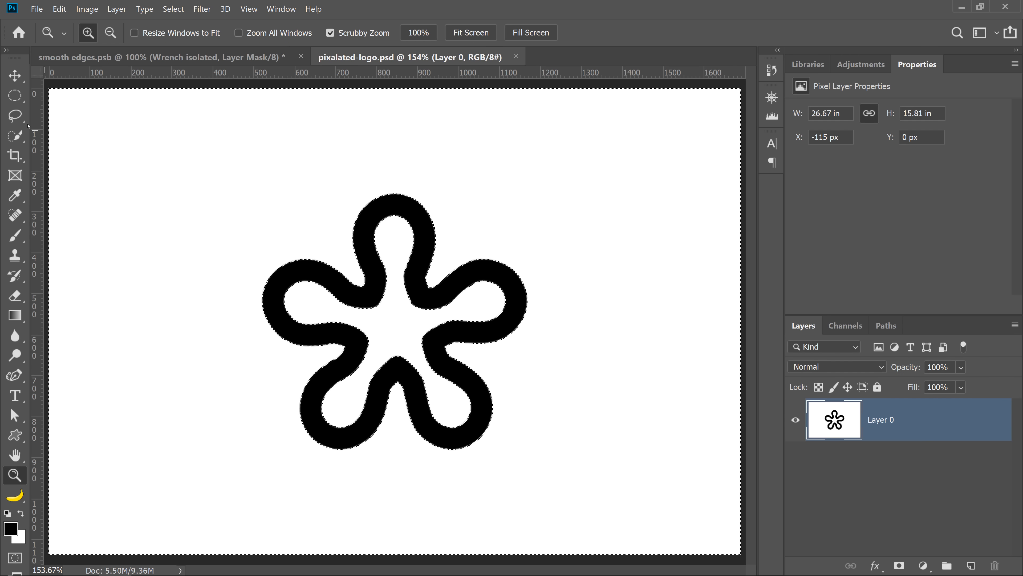
click(13, 98)
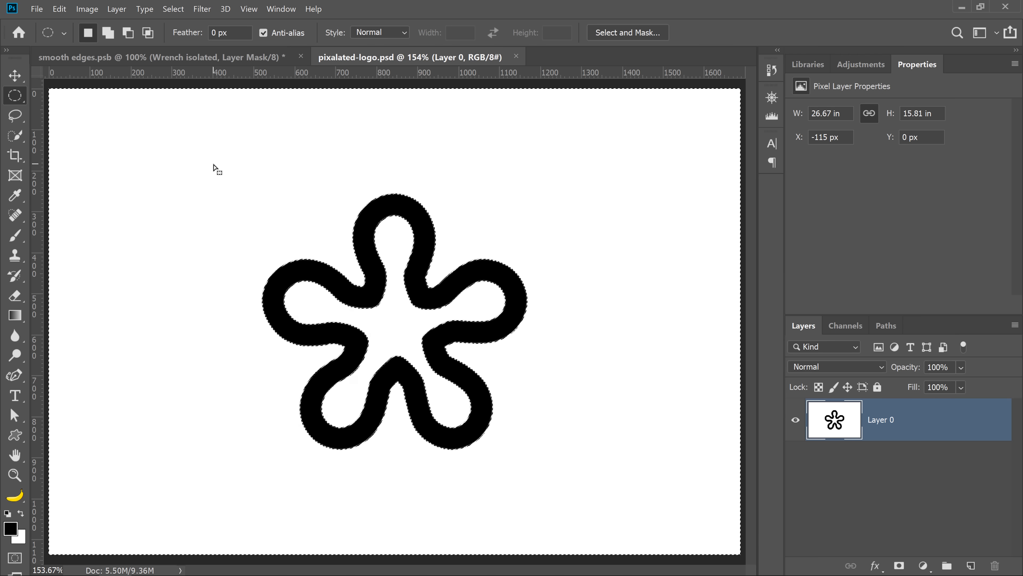
right_click(214, 165)
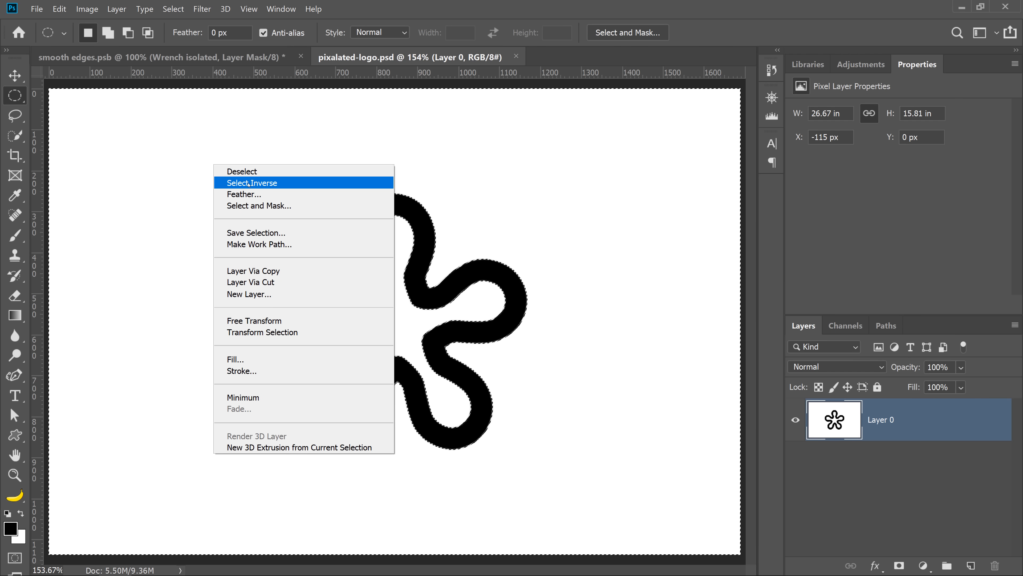
click(249, 184)
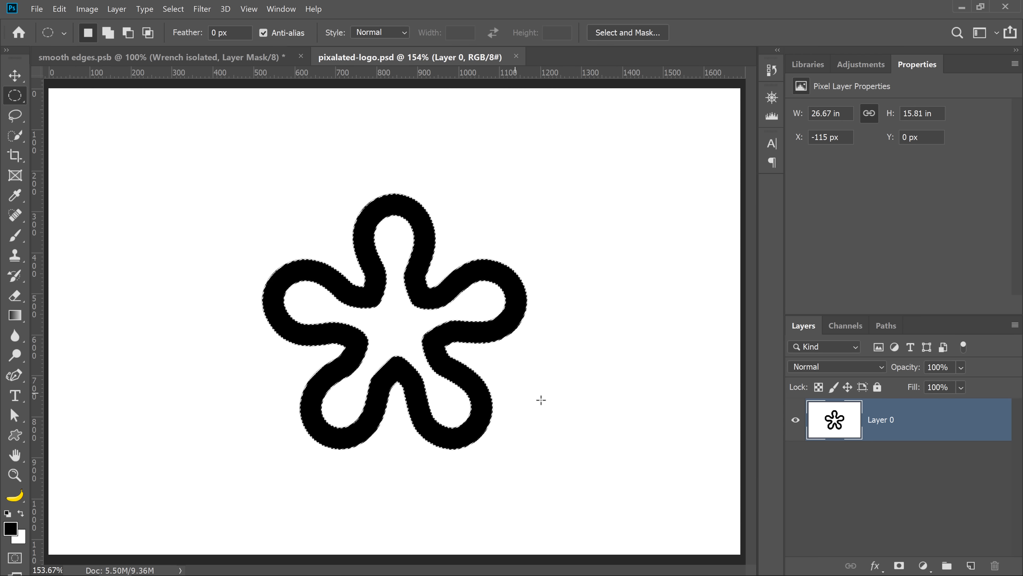
Add a Solid Color fill layer in black (000000) masked by the logo selection, and hide Layer 0.
click(924, 565)
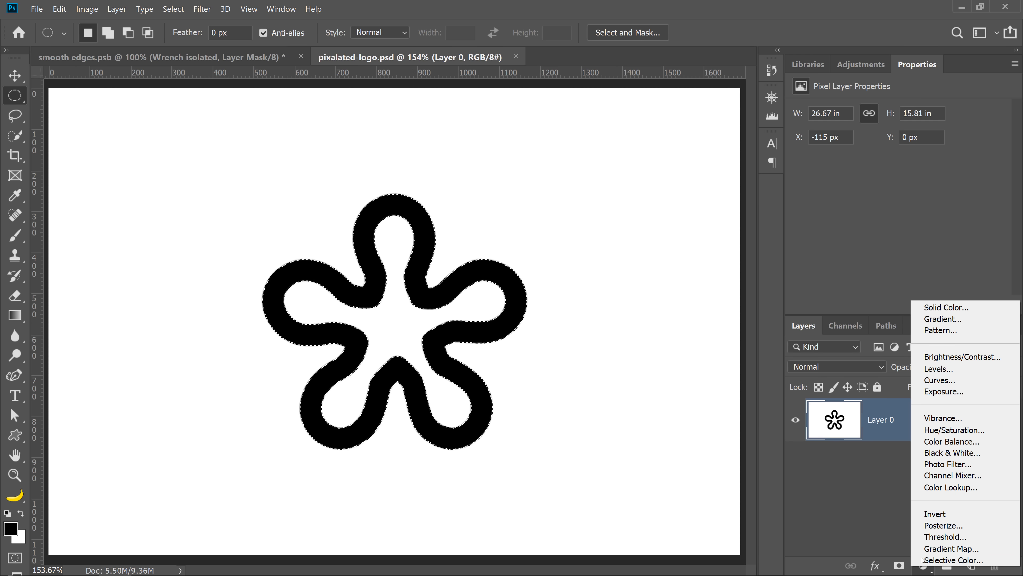
click(929, 313)
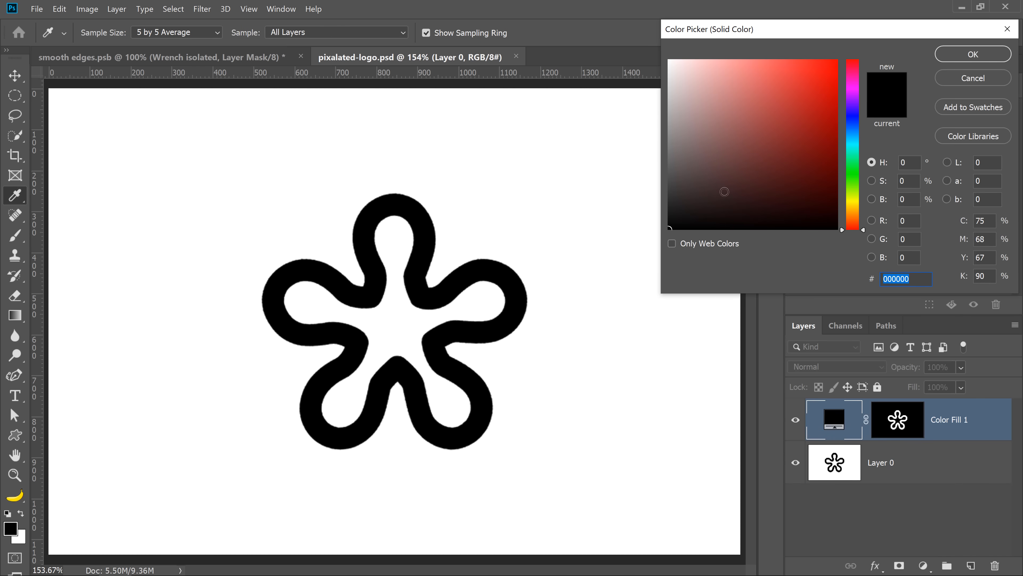
click(958, 55)
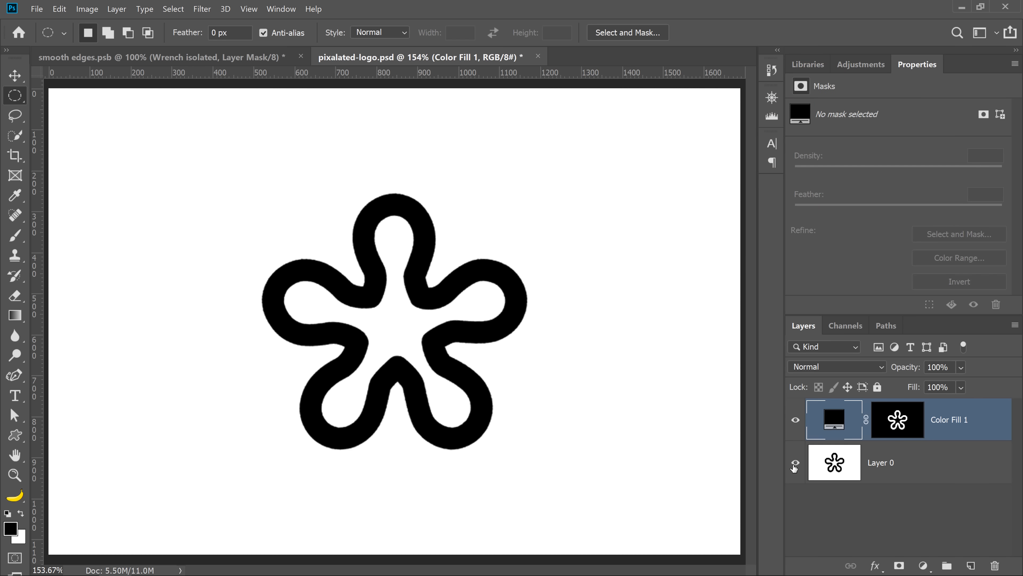
click(795, 462)
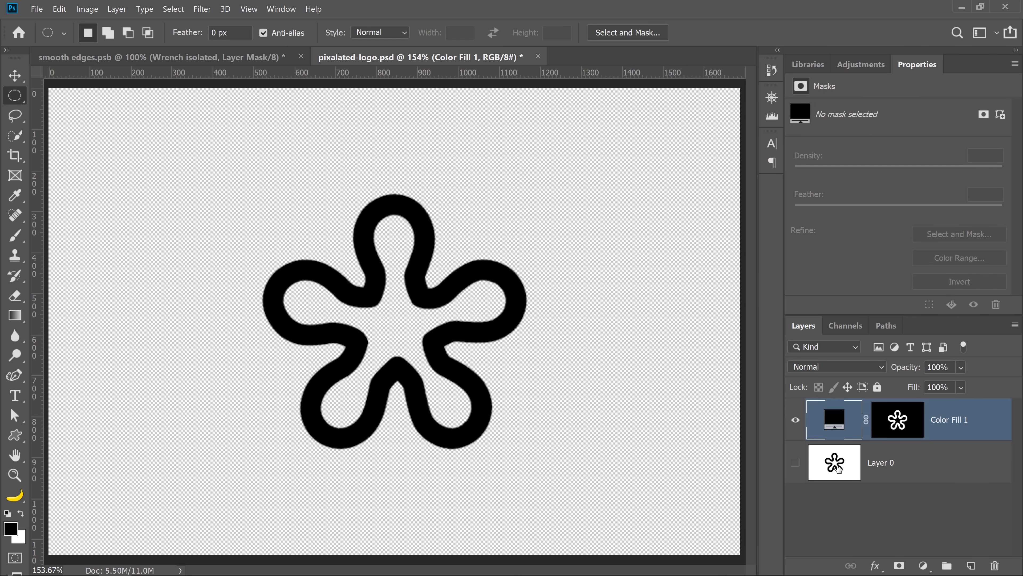
Add a white Solid Color fill layer directly above Layer 0 as the logo's background.
click(840, 468)
click(923, 565)
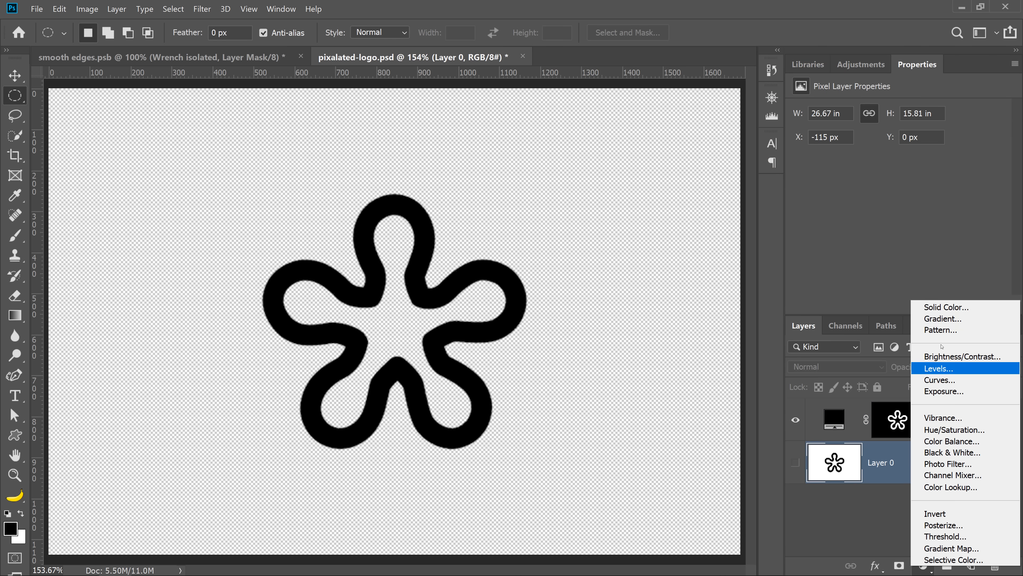
click(943, 308)
drag(709, 161, 670, 61)
click(948, 60)
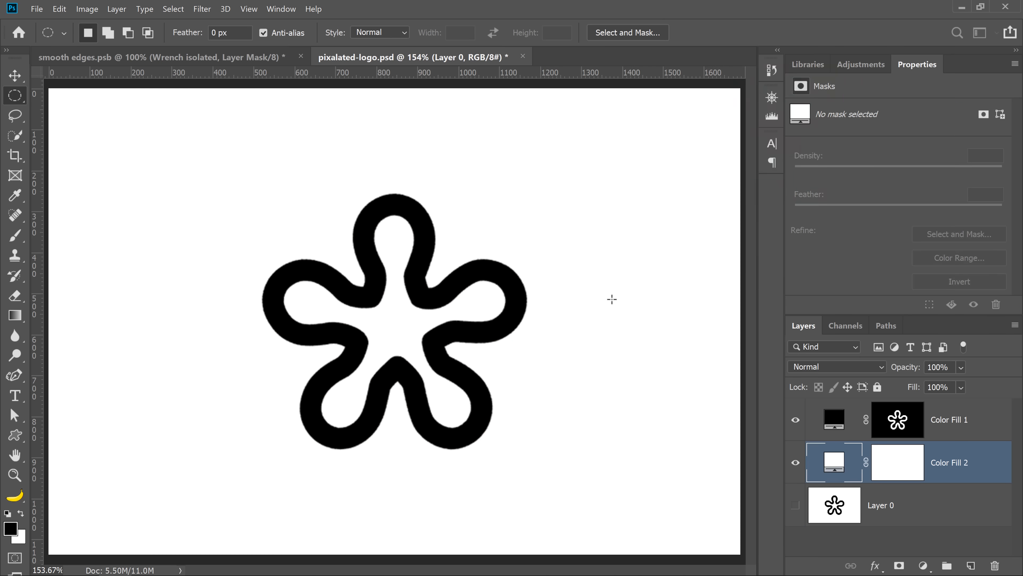
Open the Color Fill 1 layer mask in Select and Mask and set the view mode to On Layers.
click(896, 423)
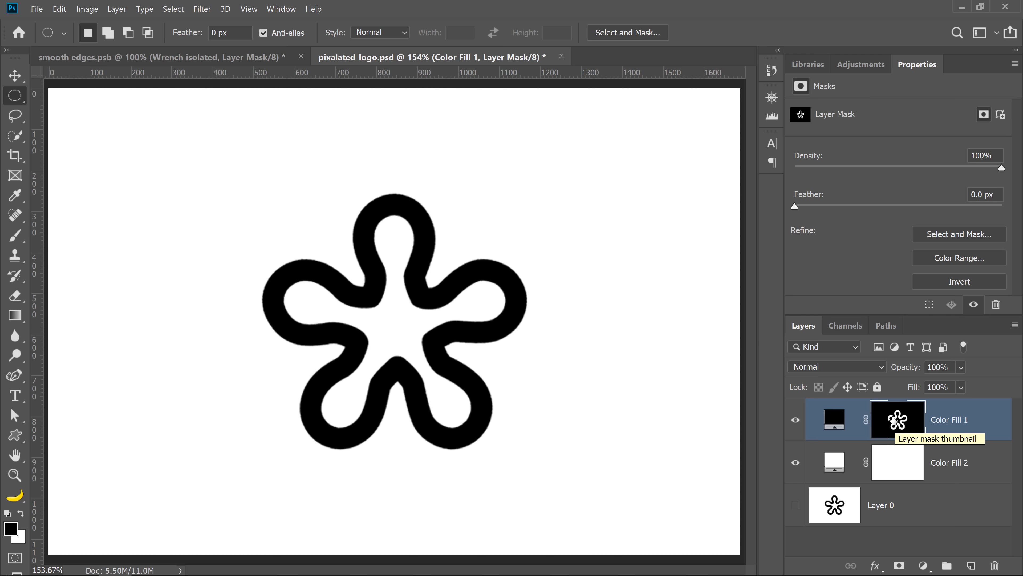
click(940, 235)
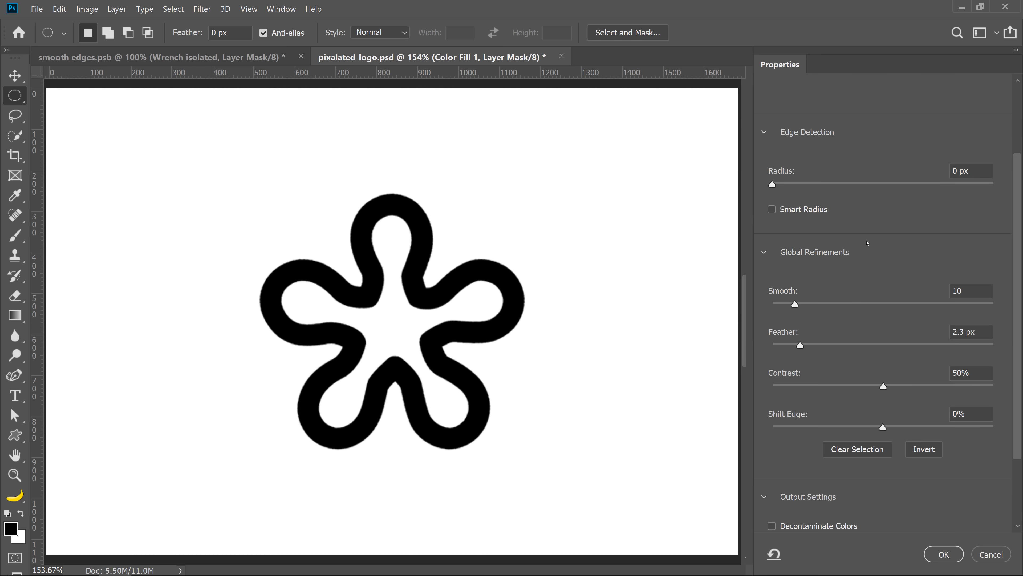
scroll(871, 195, up, 5)
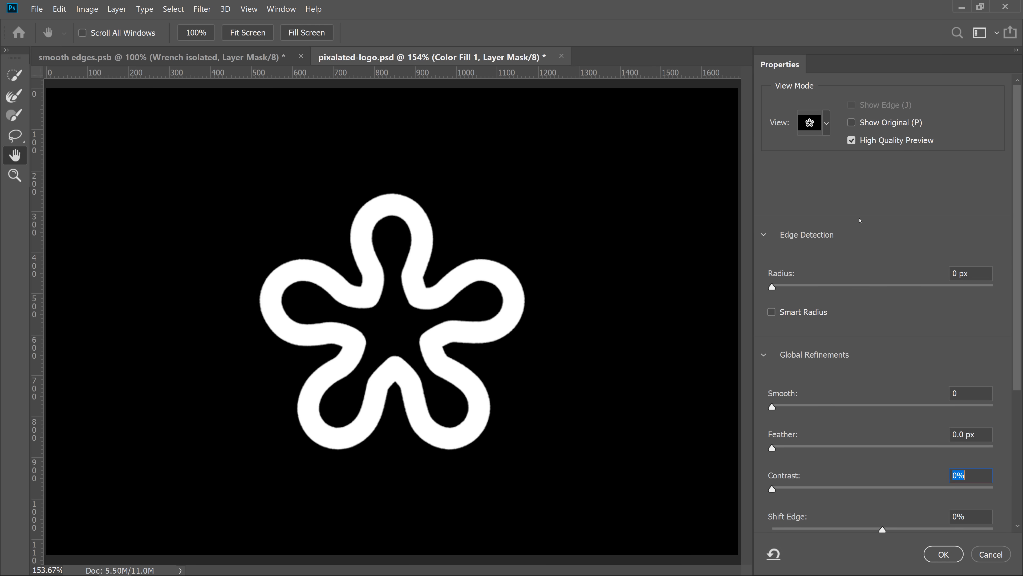
click(827, 125)
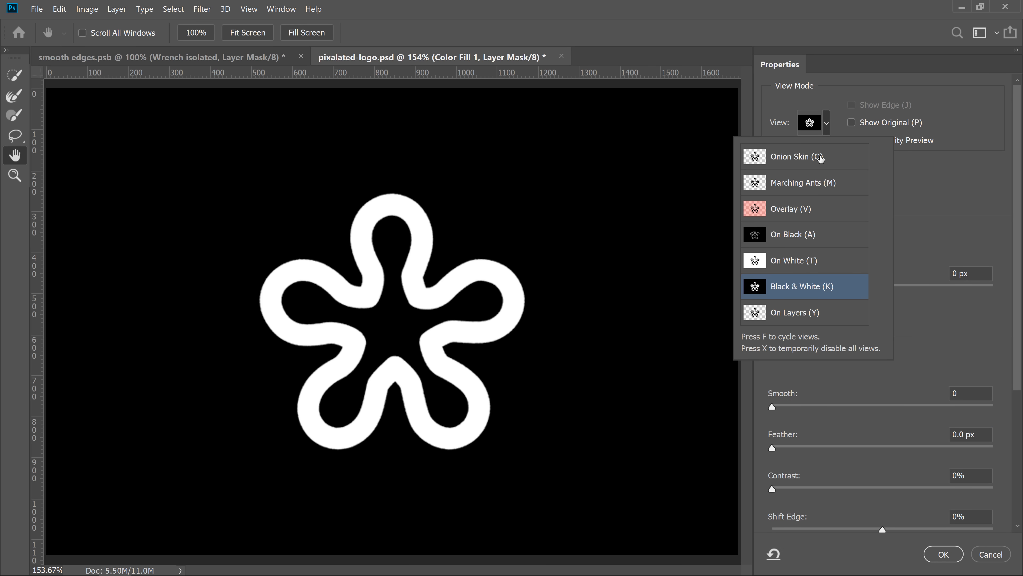
click(797, 318)
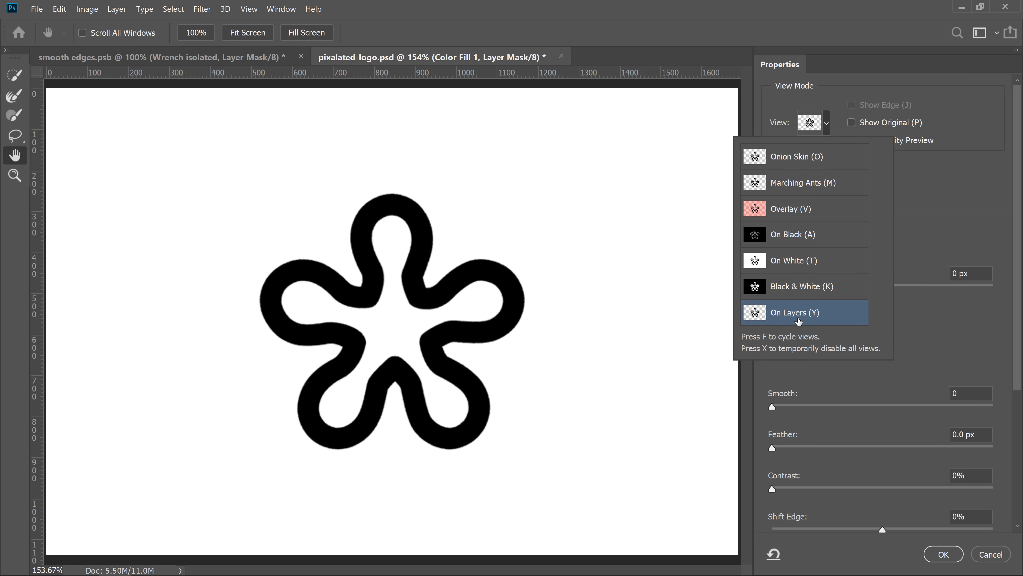
click(920, 333)
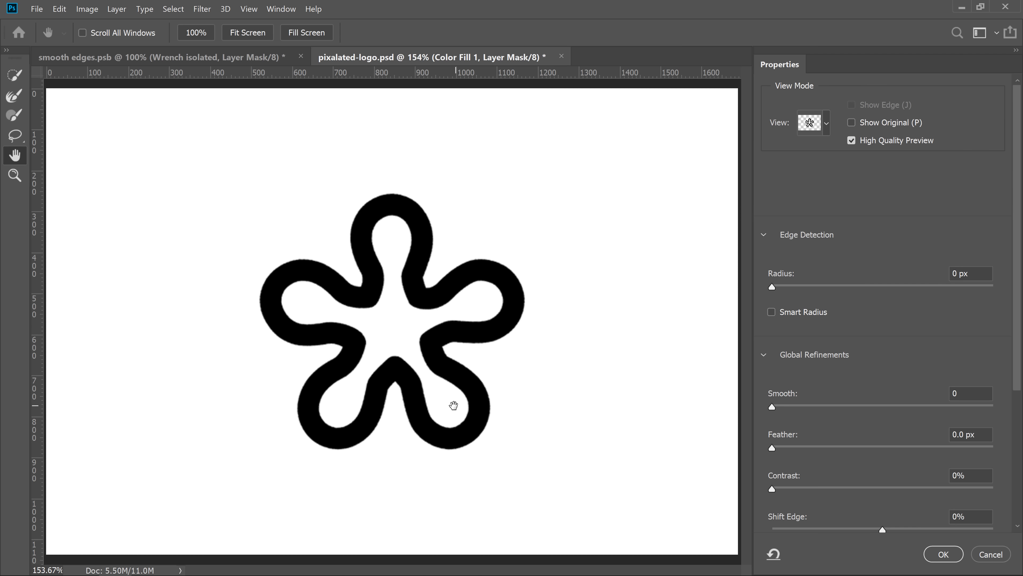
Refine the logo mask with Smooth 22, Feather 0.9 px and Contrast 53%, and apply the refinement.
key(z)
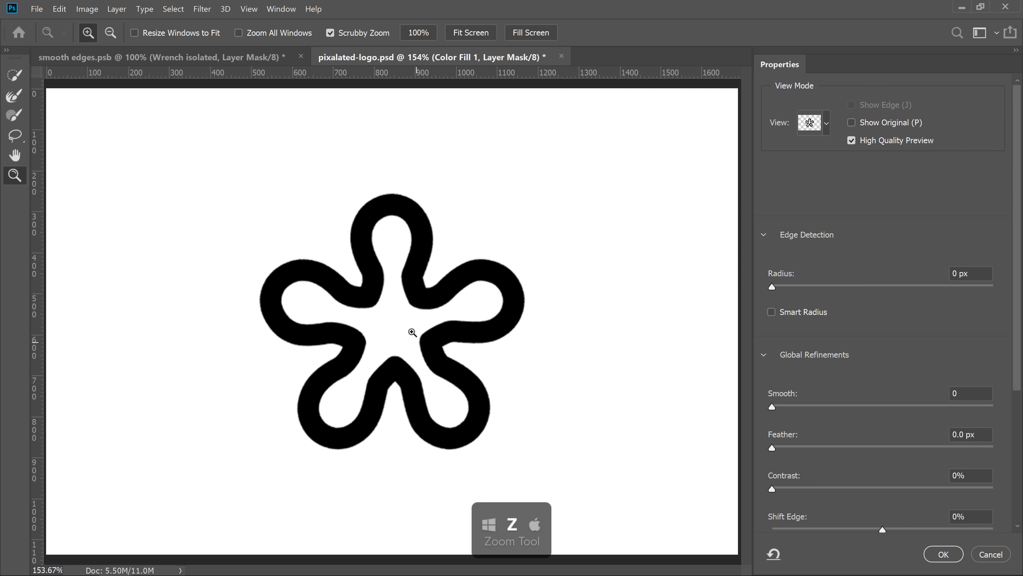
click(412, 331)
click(412, 331)
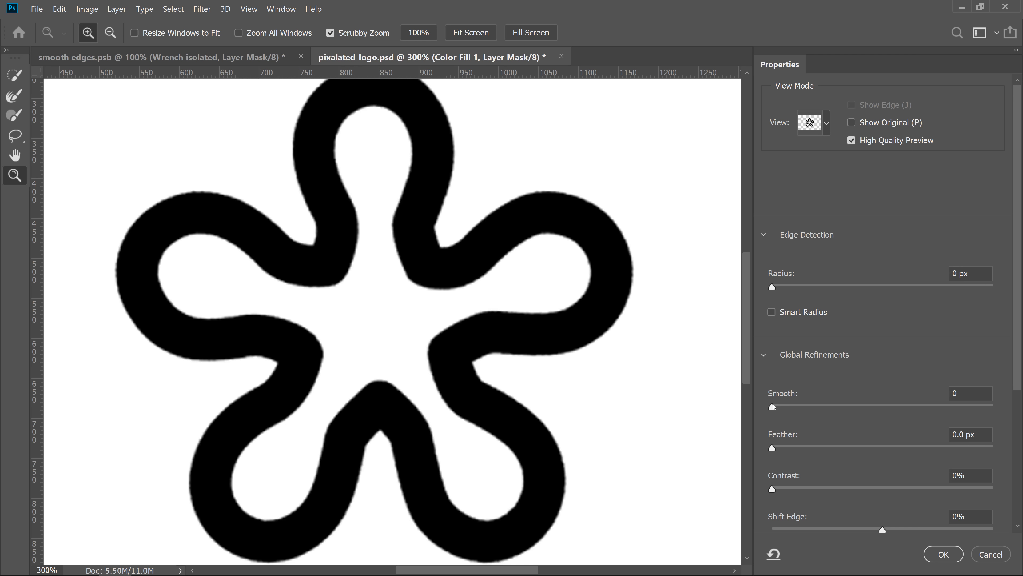
drag(772, 406, 820, 406)
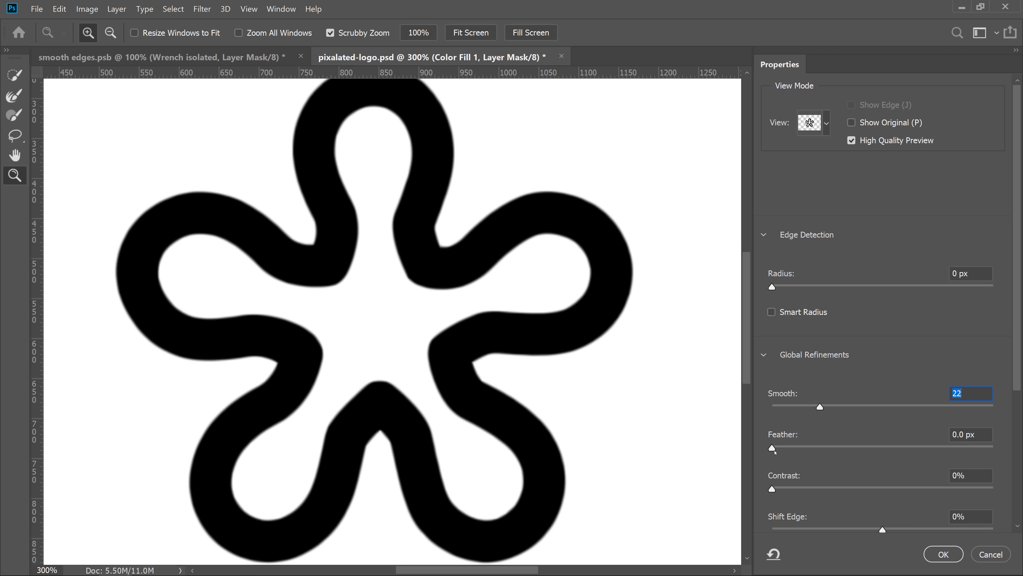
drag(777, 450, 783, 453)
drag(772, 489, 889, 489)
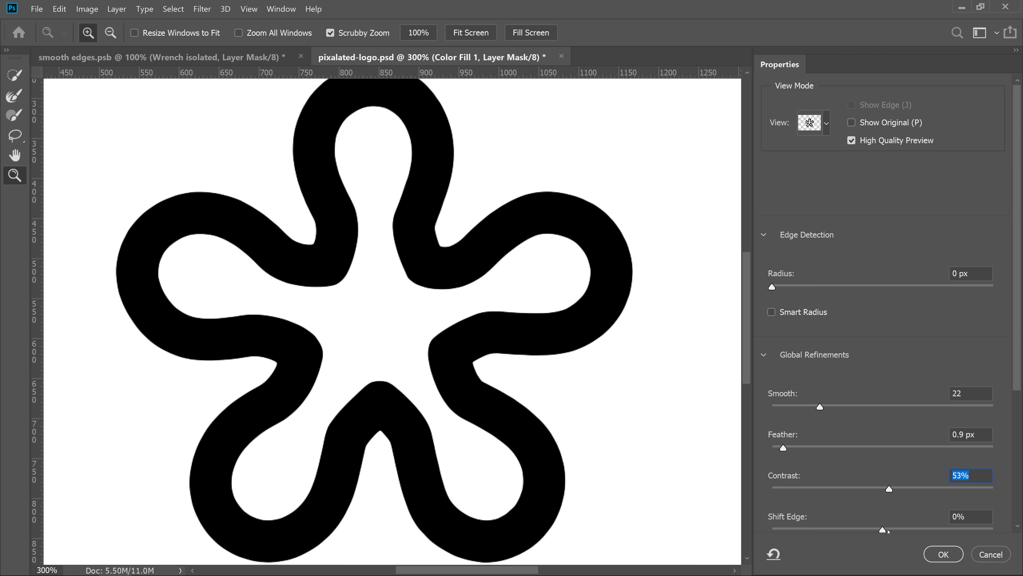
click(938, 554)
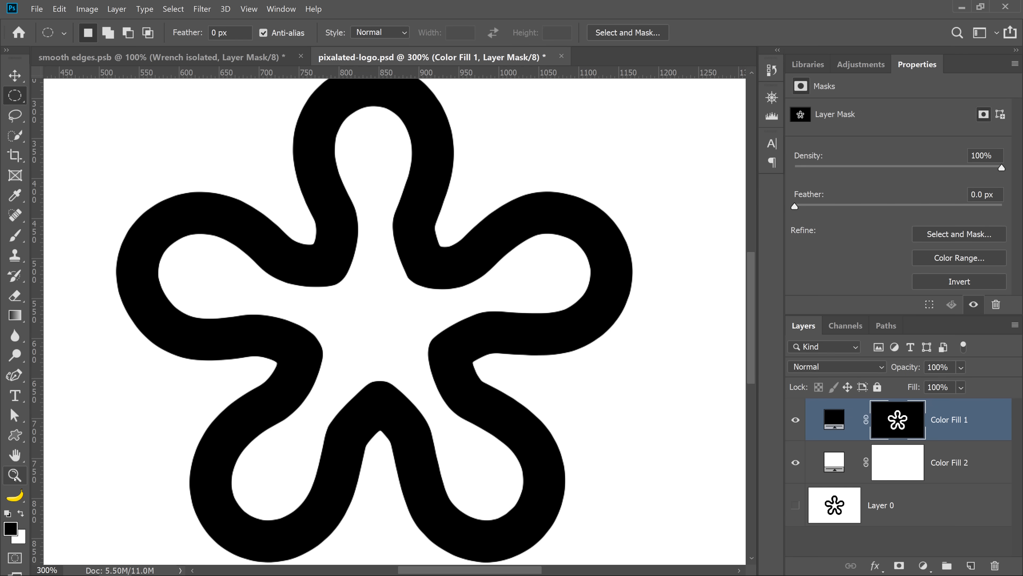
Group the Color Fill 1 and Color Fill 2 layers and make Layer 0 visible again.
click(13, 478)
double_click(15, 479)
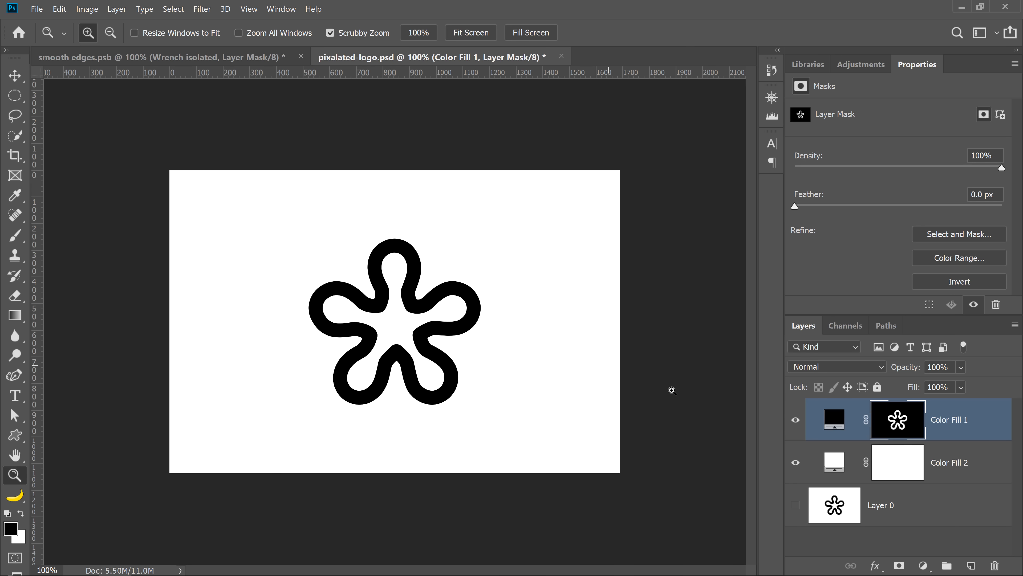
shift+click(961, 463)
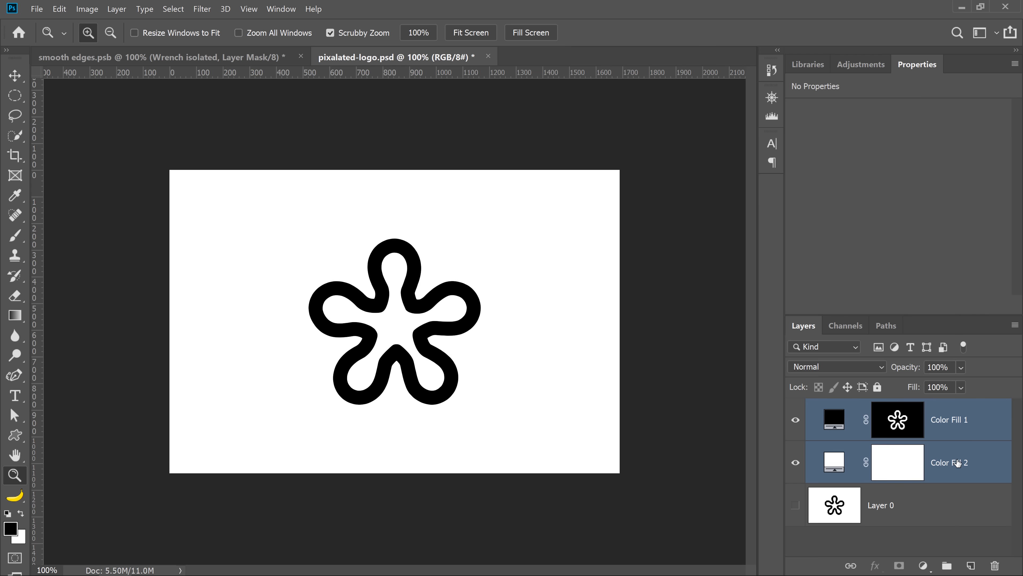
key(ctrl+g)
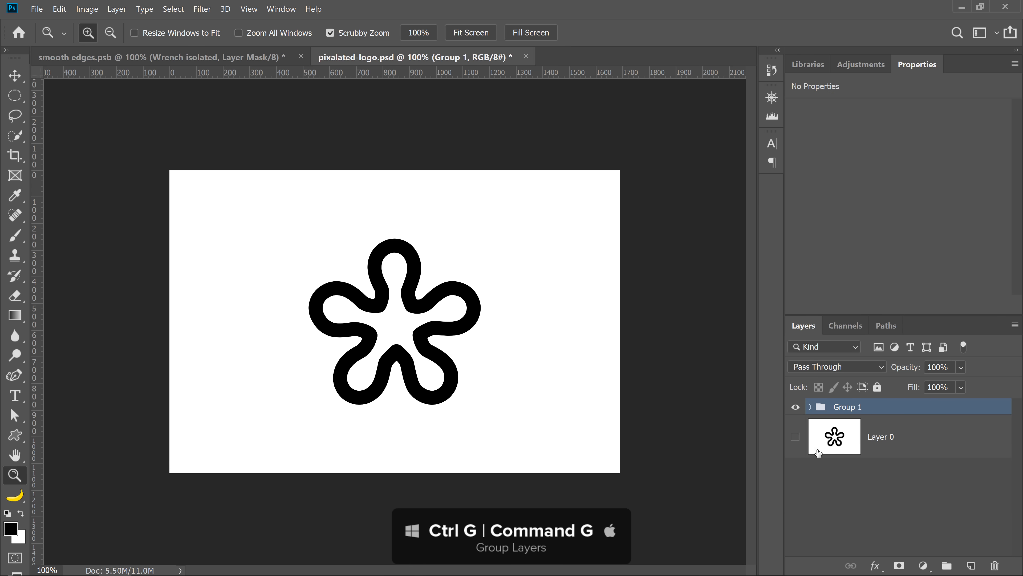
click(797, 442)
Compare the logo's original and refined edges up close by hiding and showing Group 1.
click(411, 313)
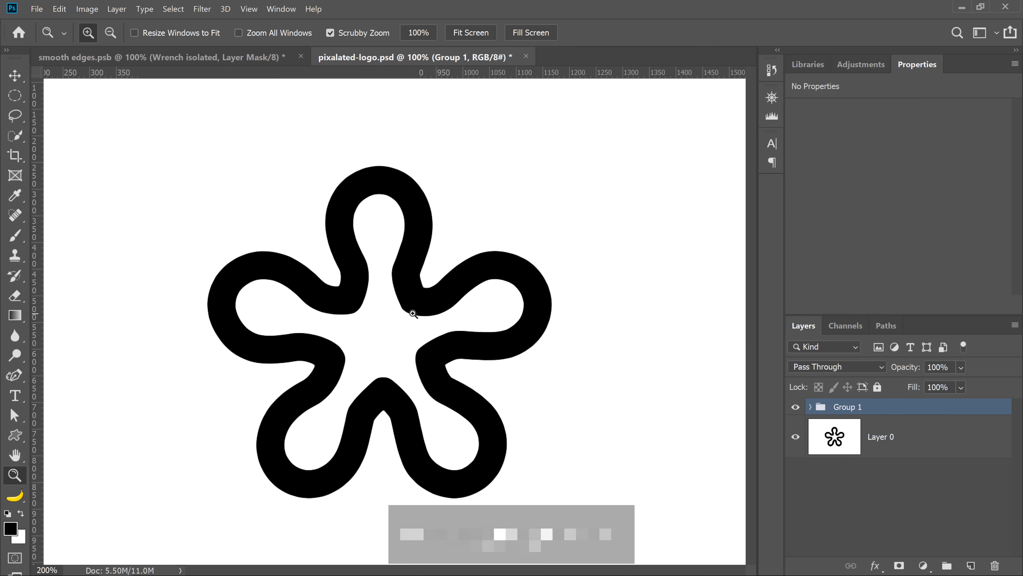
click(411, 314)
click(796, 408)
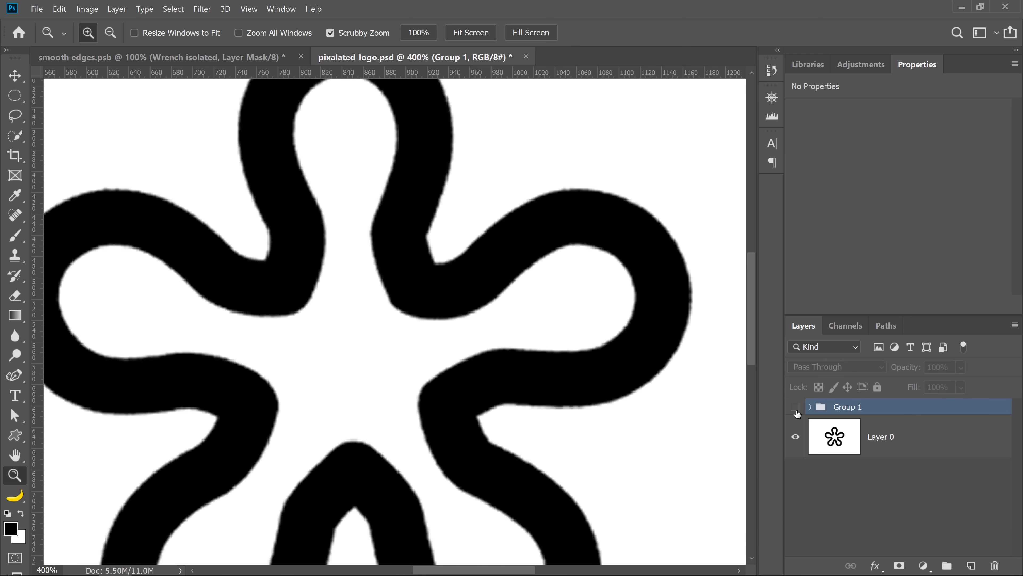
click(797, 408)
right_click(450, 316)
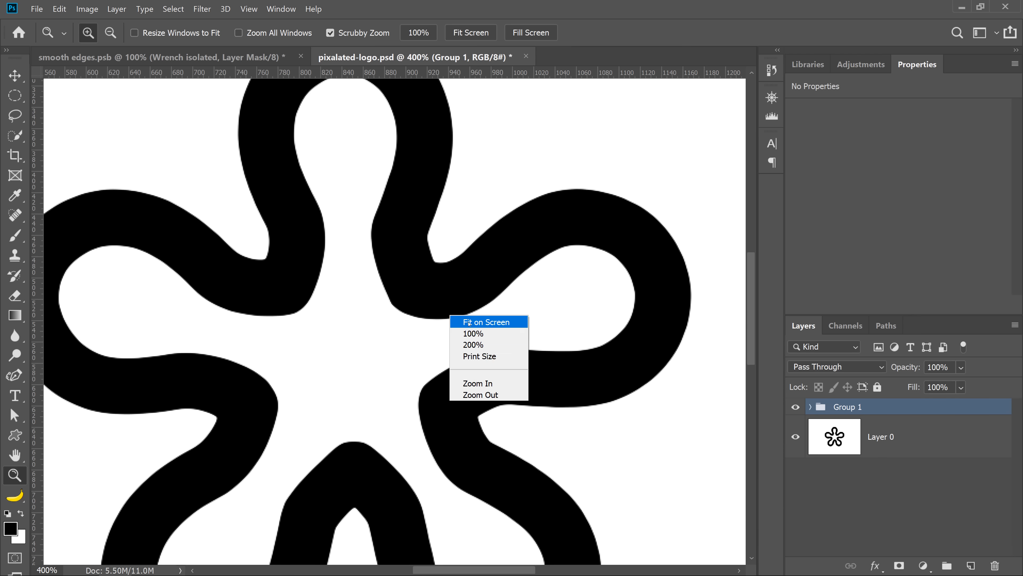
Fit the logo in view, switch to smooth edges.psb, hide the Wrench isolated layer and show the Final group.
click(490, 321)
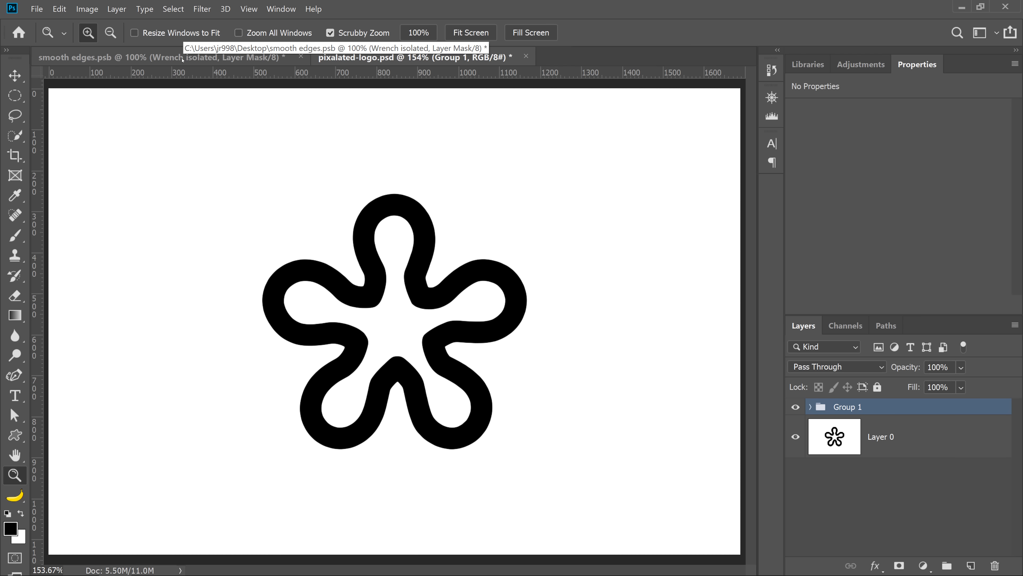
click(182, 60)
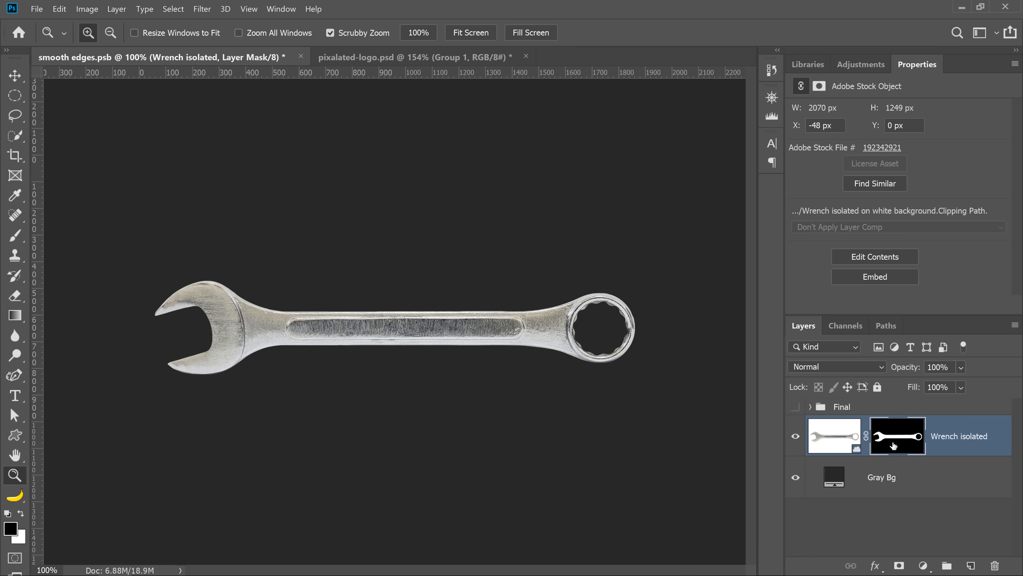
click(795, 435)
click(796, 407)
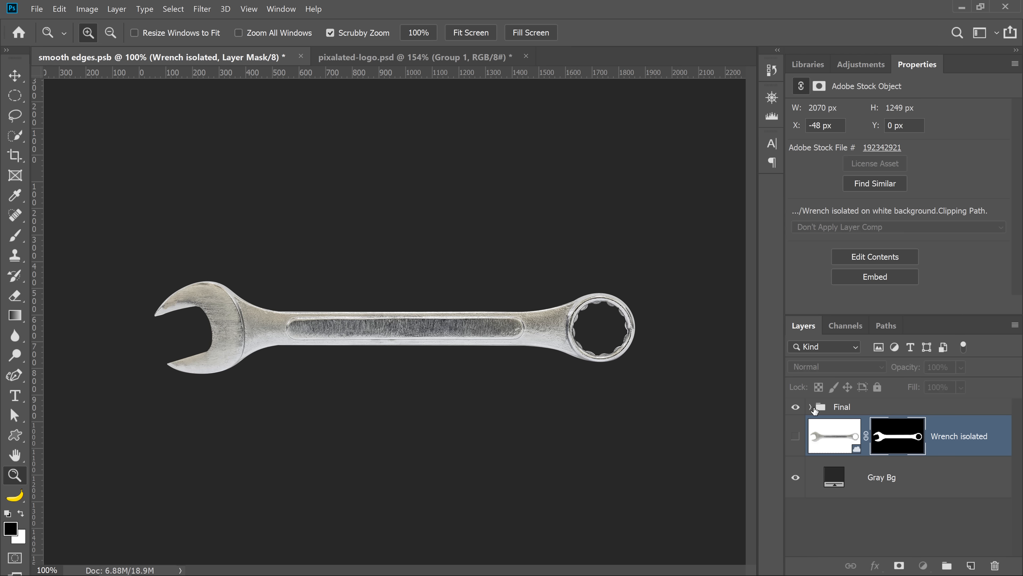
Expand the Final group, target the Vector layer's vector mask and display the anchor points of its path around the wrench.
click(811, 407)
click(924, 440)
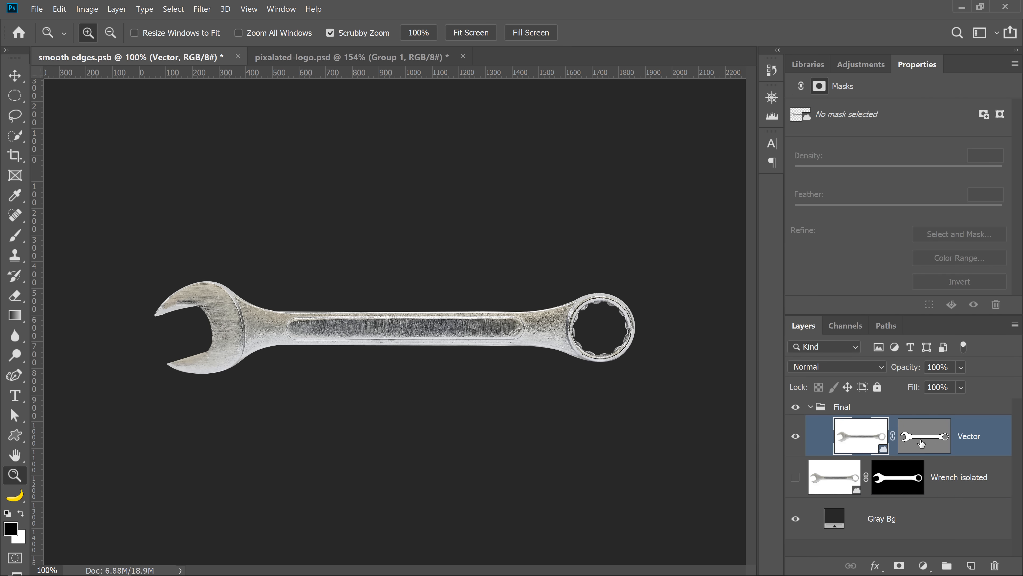
click(922, 444)
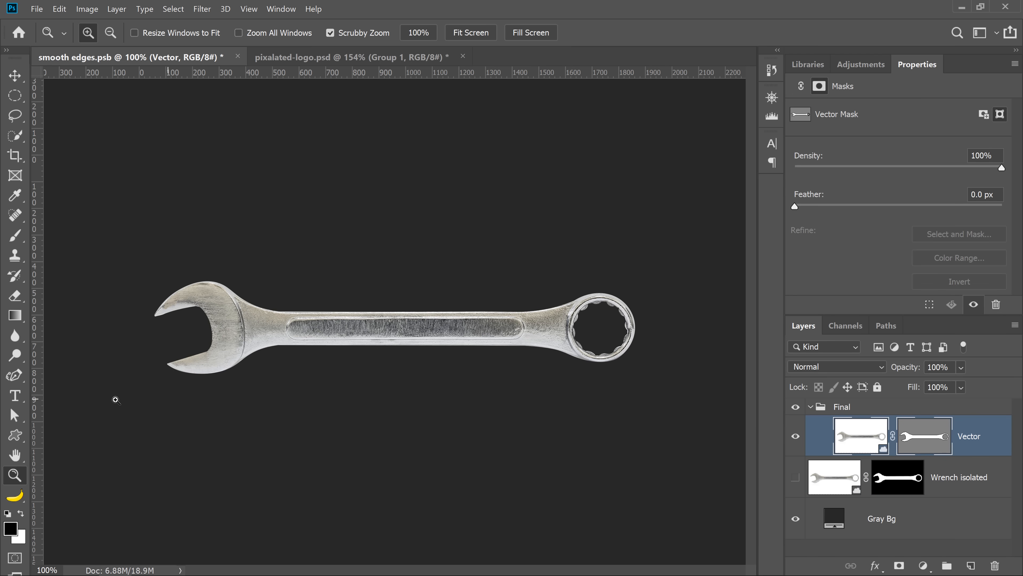
click(12, 414)
click(214, 337)
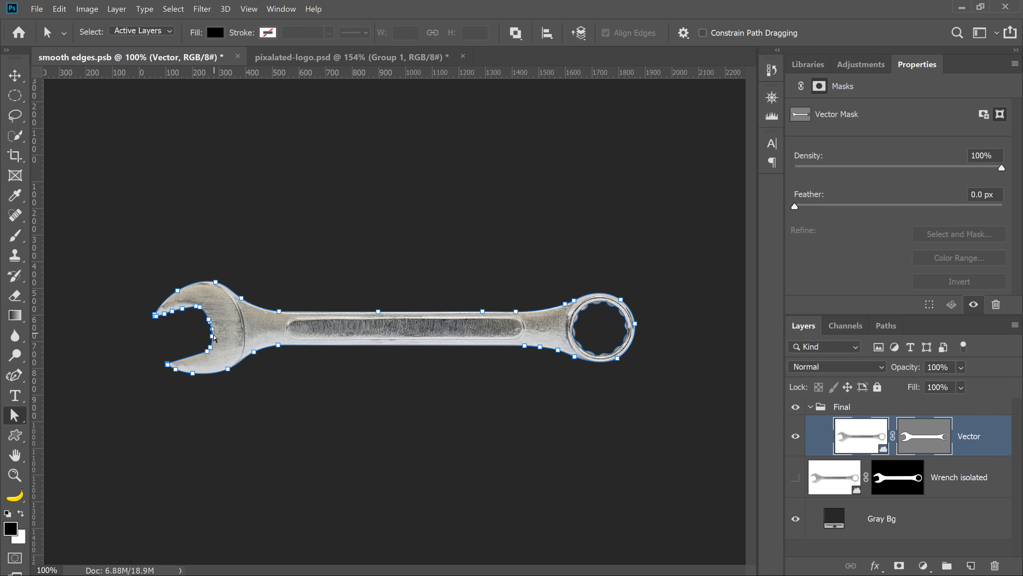
click(378, 311)
Target the Vector layer's image instead of its mask and inspect the wrench's edge near the open jaw up close.
click(850, 443)
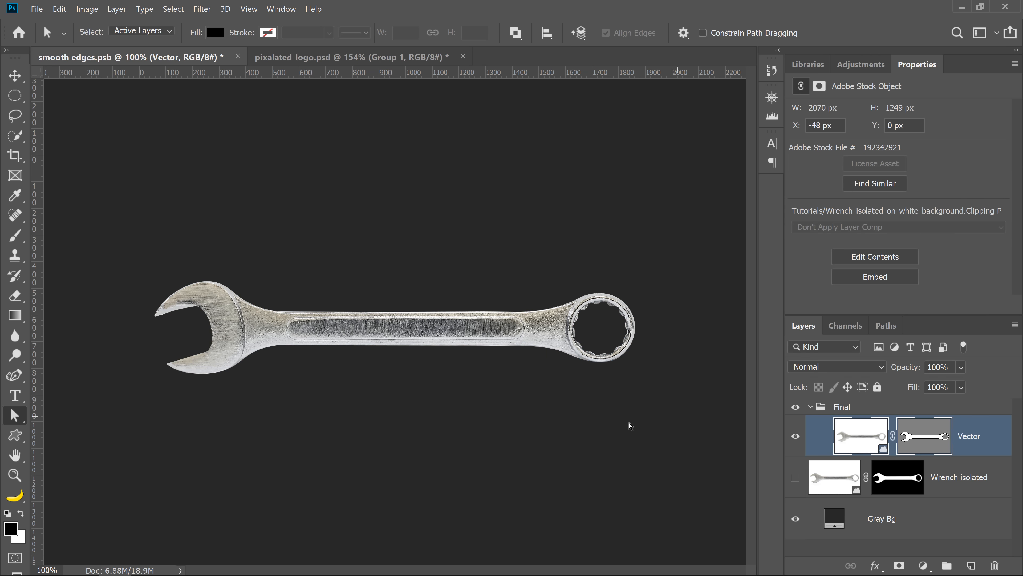
key(z)
drag(238, 305, 248, 306)
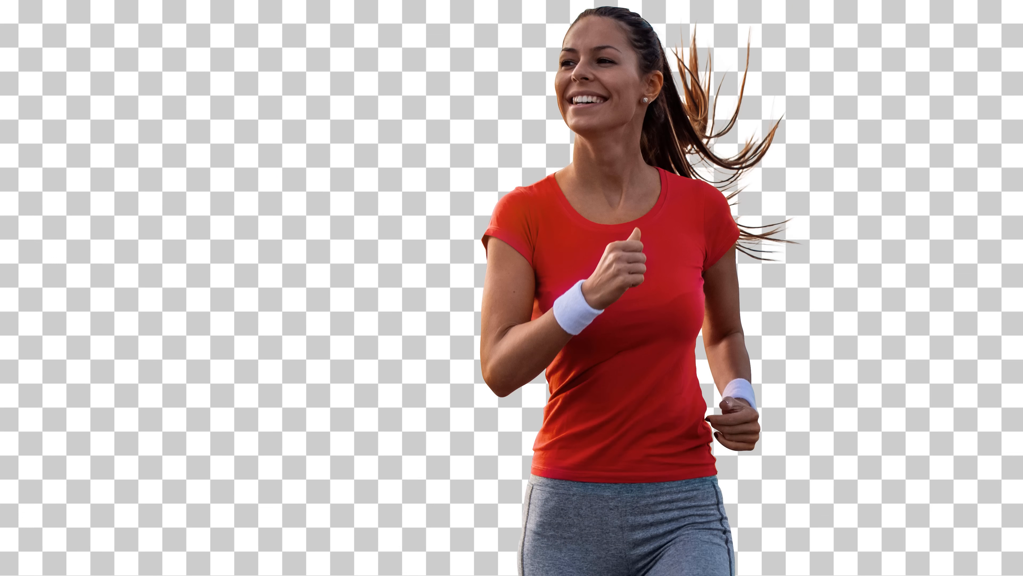
Add a vector mask to the Bag layer and change the path operation of the path inside the bag's handle.
click(919, 566)
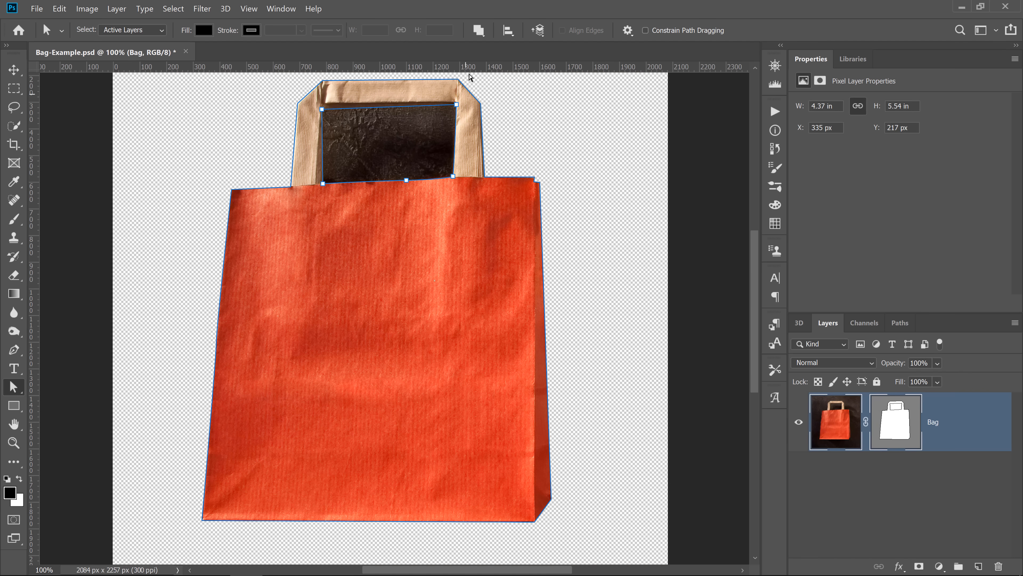
click(479, 30)
click(523, 72)
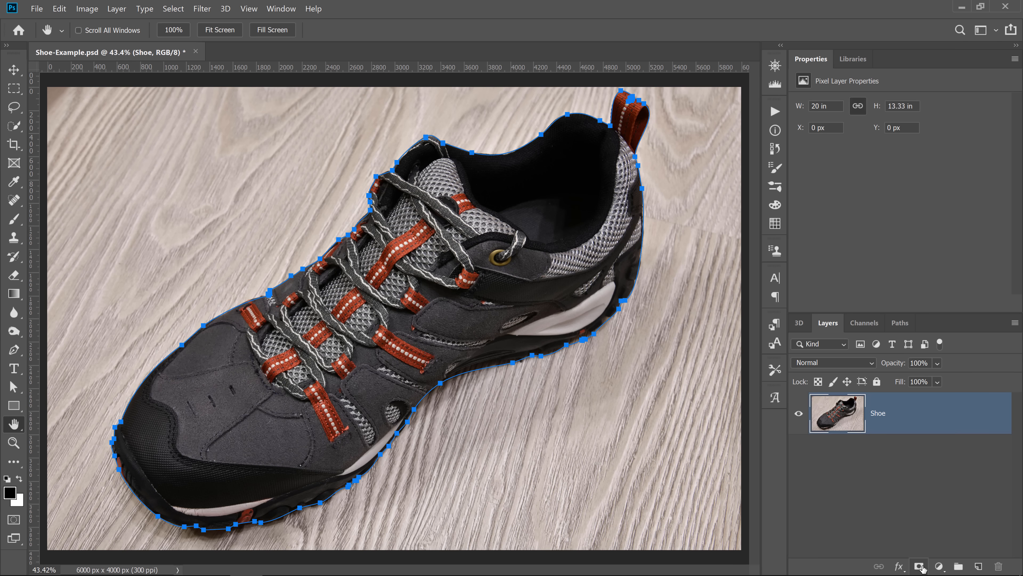
Add a vector mask to the Shoe layer from the path traced around the shoe.
click(920, 566)
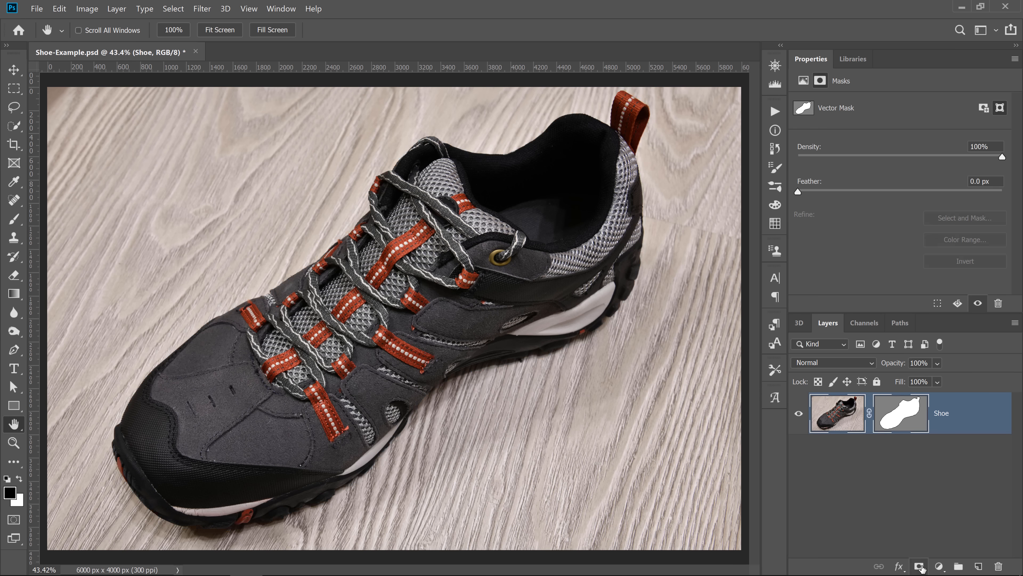